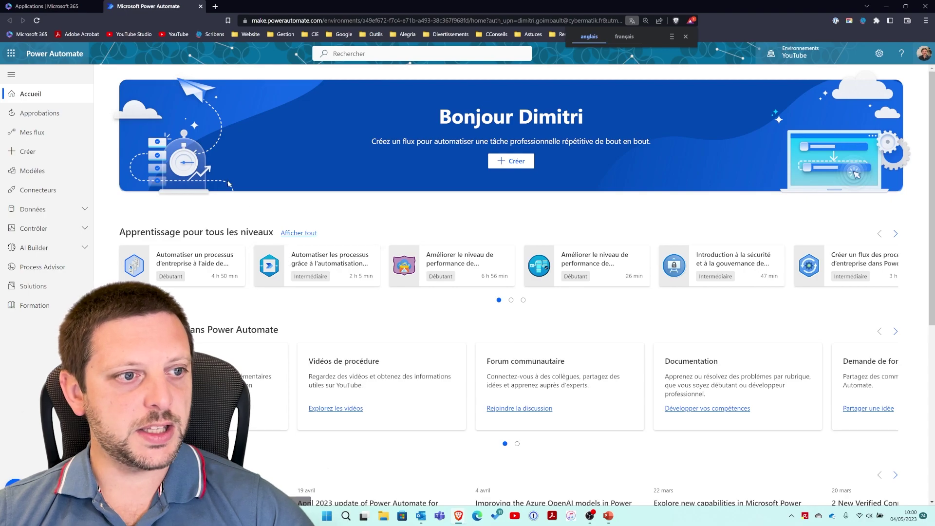
Open the "Hypertexte outlook" flow for editing from the list of cloud flows and check its sharing-link action.
{"action": "left_click", "coordinate": [52, 132]}
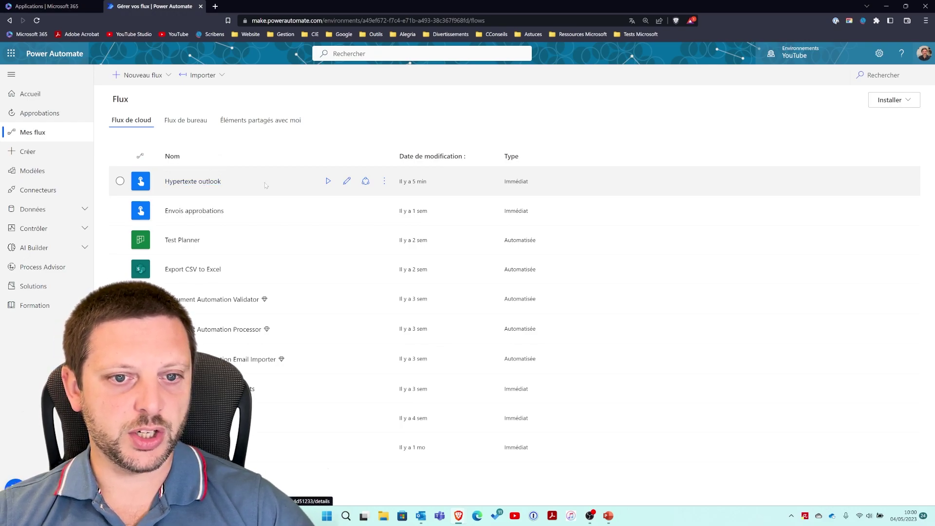
{"action": "left_click", "coordinate": [347, 183]}
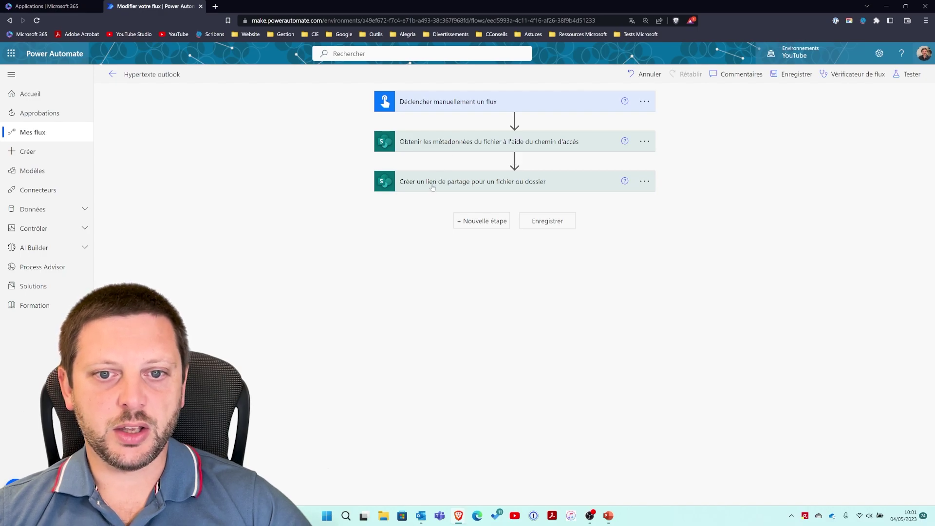
{"action": "left_click", "coordinate": [477, 184]}
{"action": "left_click", "coordinate": [477, 184]}
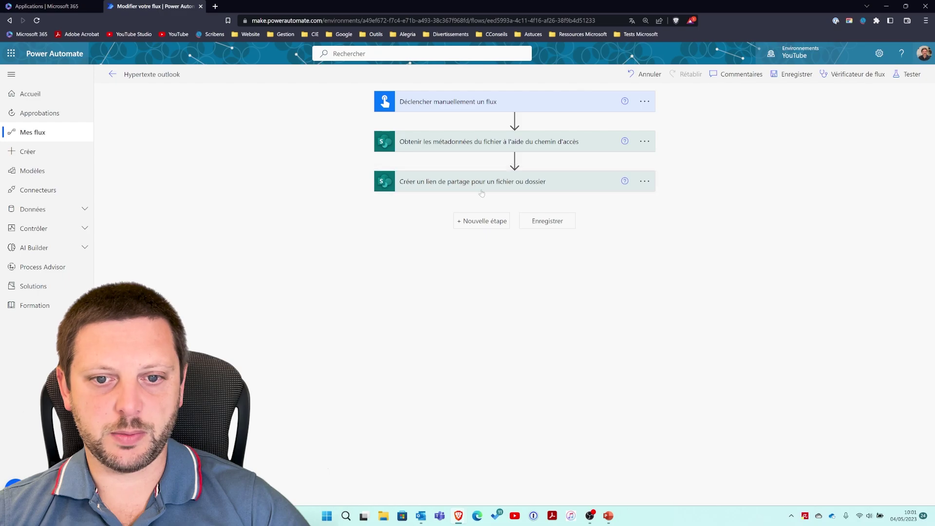
Add an Office 365 Outlook "Envoyer un e-mail (V2)" action at the end of the flow.
{"action": "left_click", "coordinate": [490, 224]}
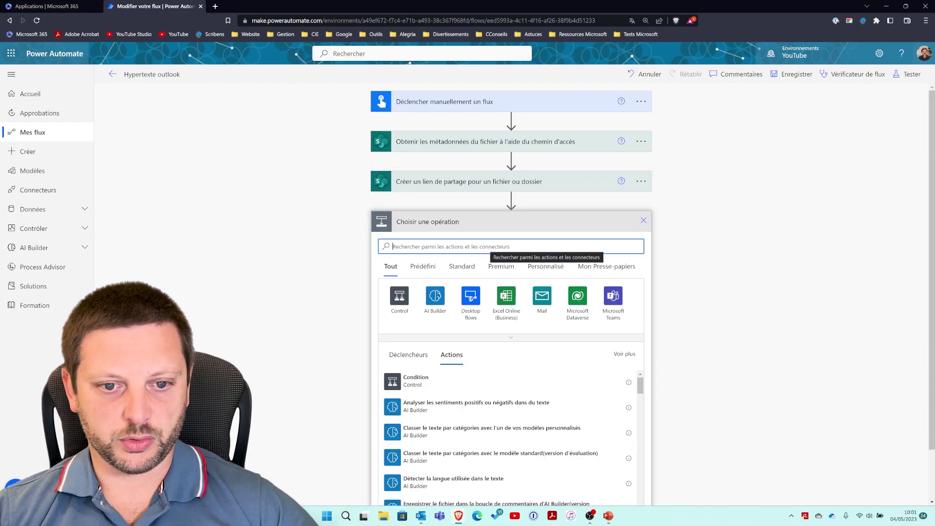
{"action": "type", "text": "out"}
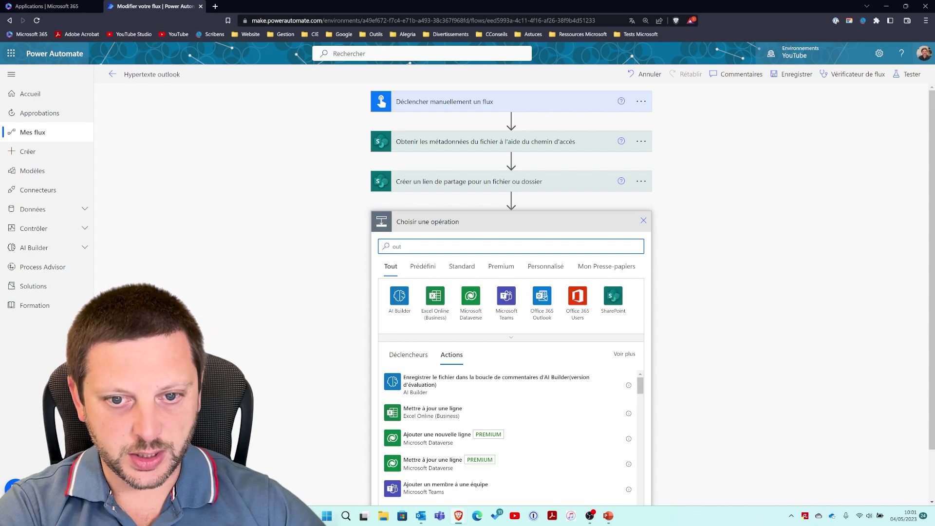
{"action": "type", "text": "look"}
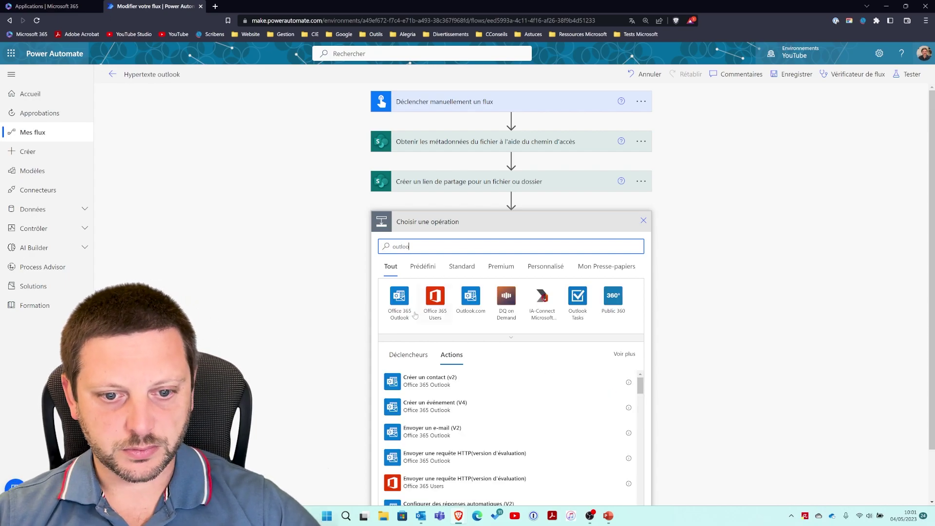
{"action": "left_click", "coordinate": [398, 296]}
{"action": "left_click", "coordinate": [452, 347]}
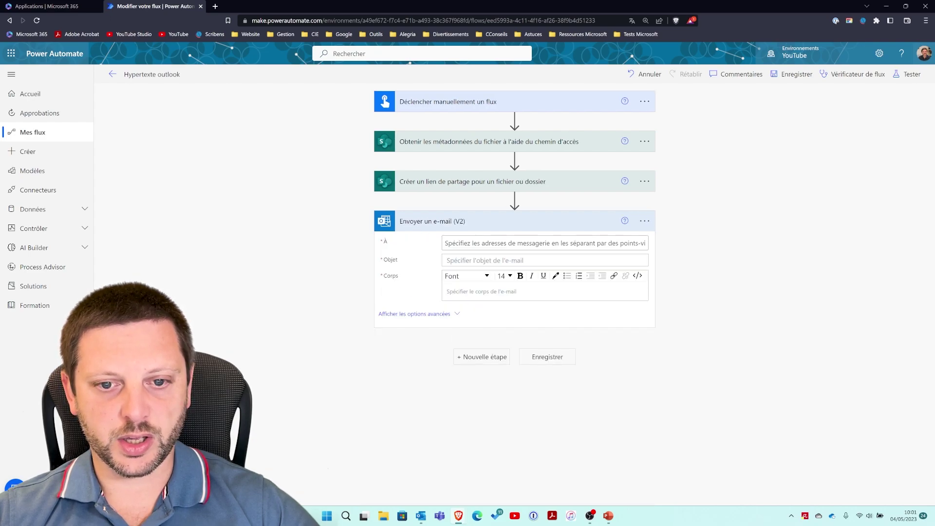
Set the account owner as the e-mail's recipient and enter "Lien hypertexte tuto" as its subject.
{"action": "left_click", "coordinate": [628, 243]}
{"action": "type", "text": "dimitri"}
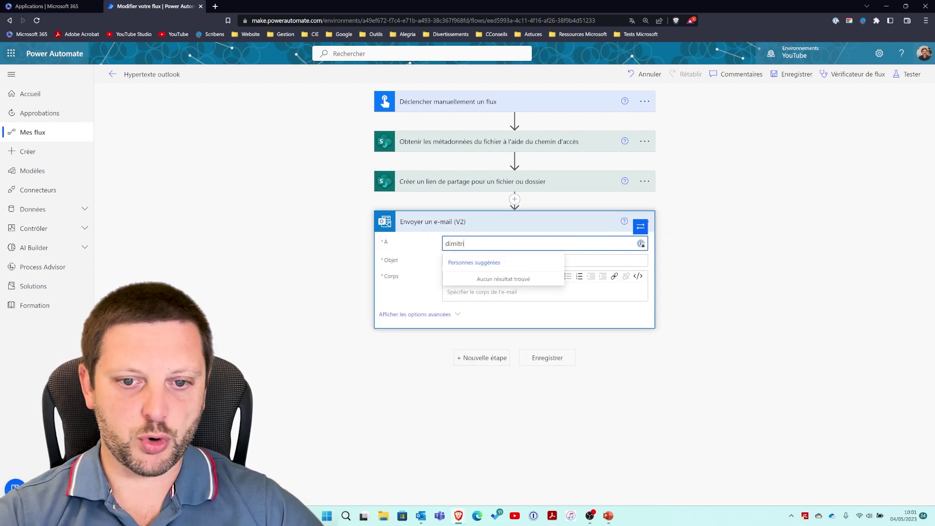
{"action": "left_click", "coordinate": [495, 284]}
{"action": "key", "text": "Tab"}
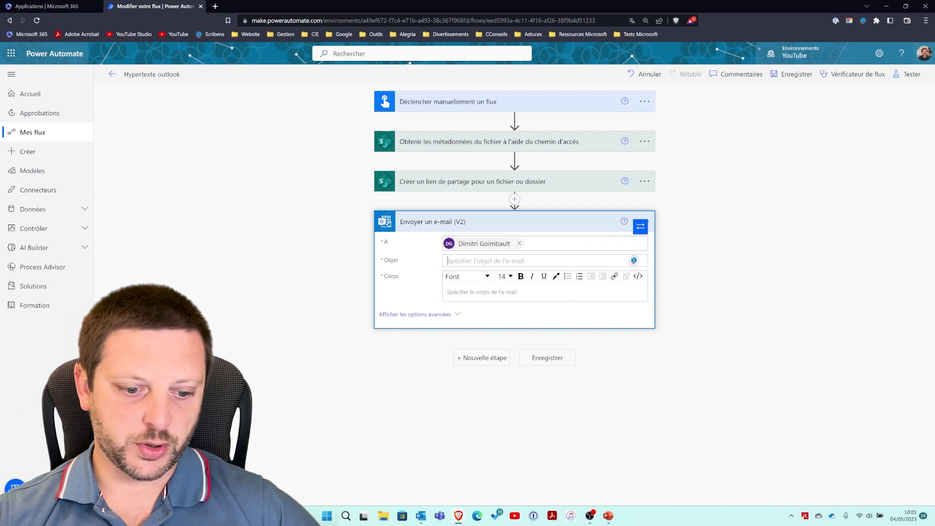
{"action": "type", "text": "Lien hype"}
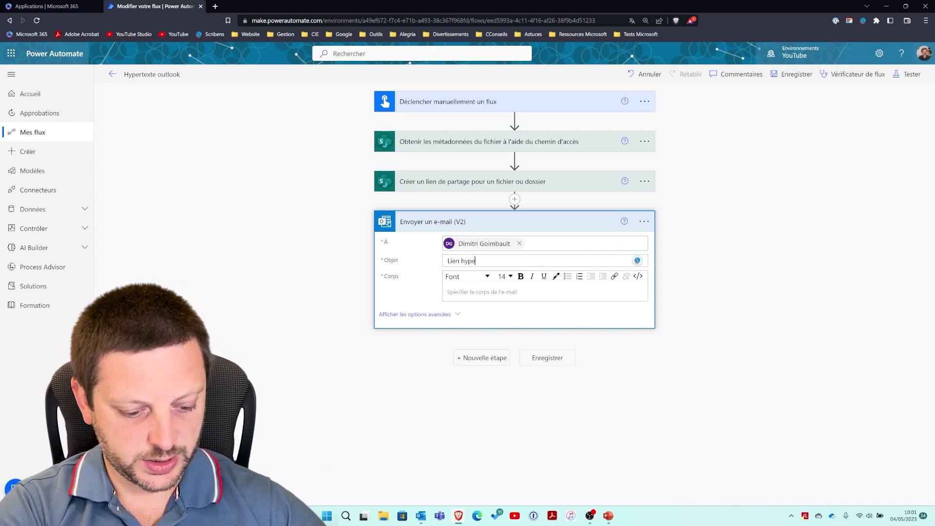
{"action": "type", "text": "rtexte"}
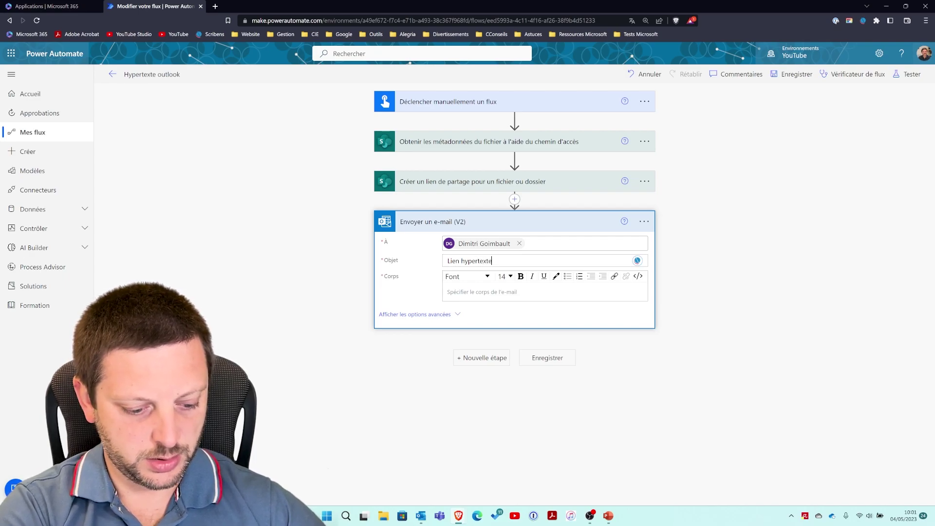
{"action": "type", "text": " tuto"}
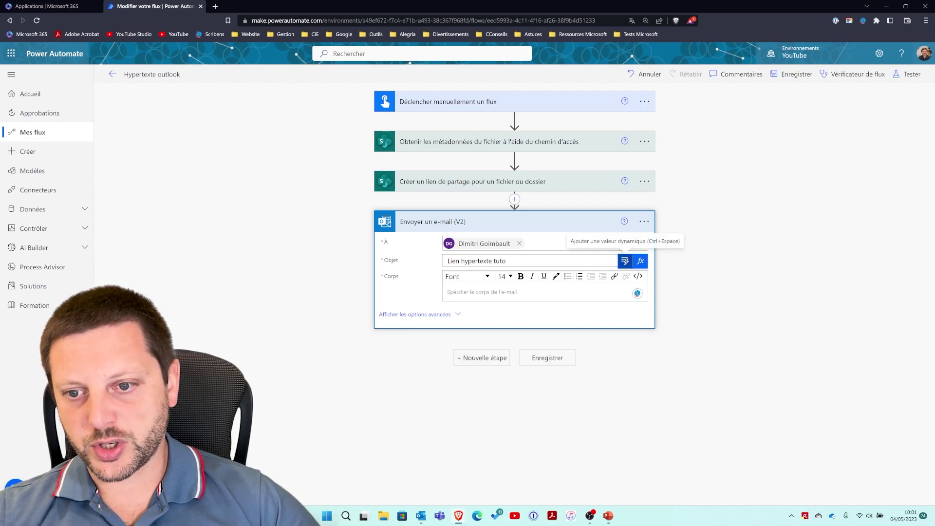
Examine the dynamic values and expression options available for the e-mail's subject field.
{"action": "left_click", "coordinate": [625, 261]}
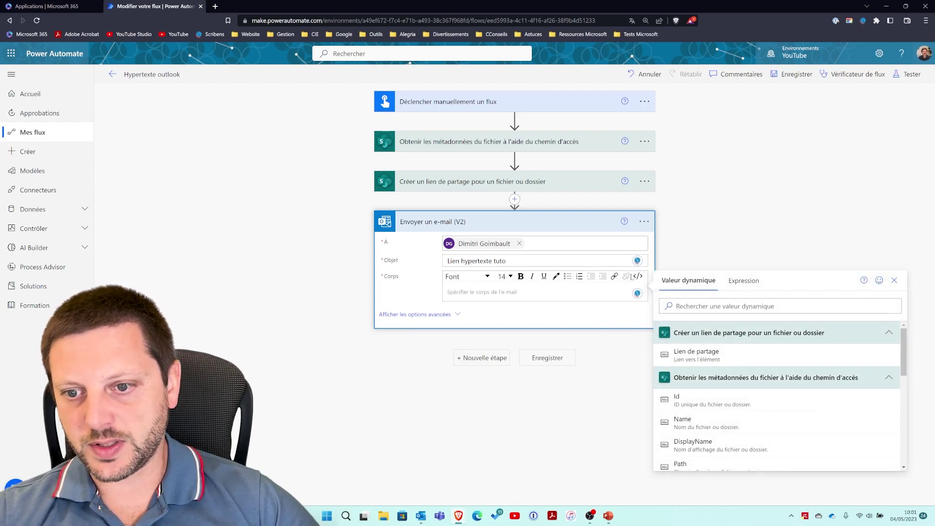
{"action": "left_click", "coordinate": [634, 282]}
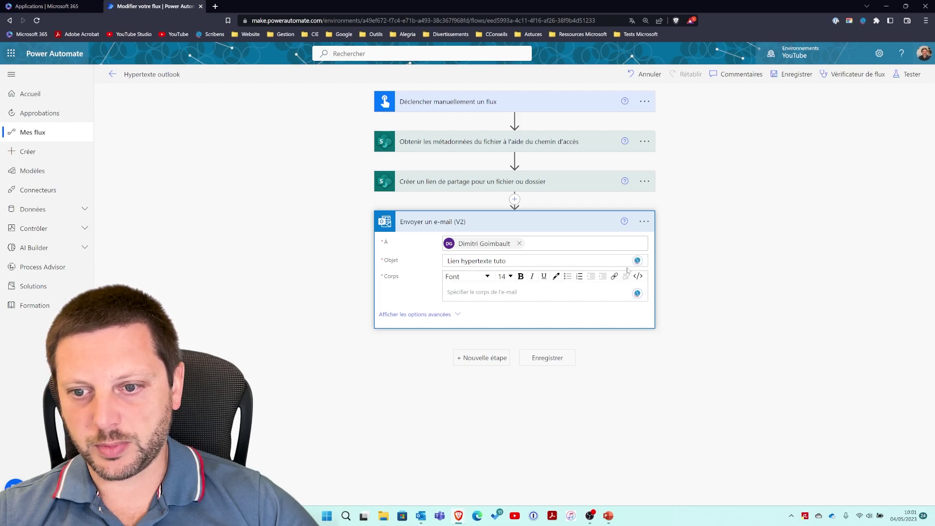
{"action": "mouse_move", "coordinate": [633, 264]}
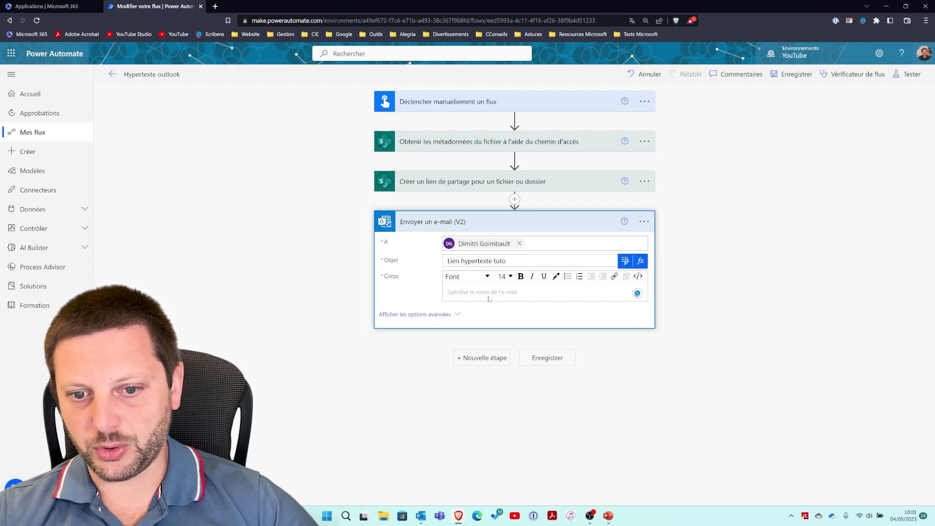
{"action": "left_click", "coordinate": [625, 264]}
{"action": "left_click", "coordinate": [744, 281]}
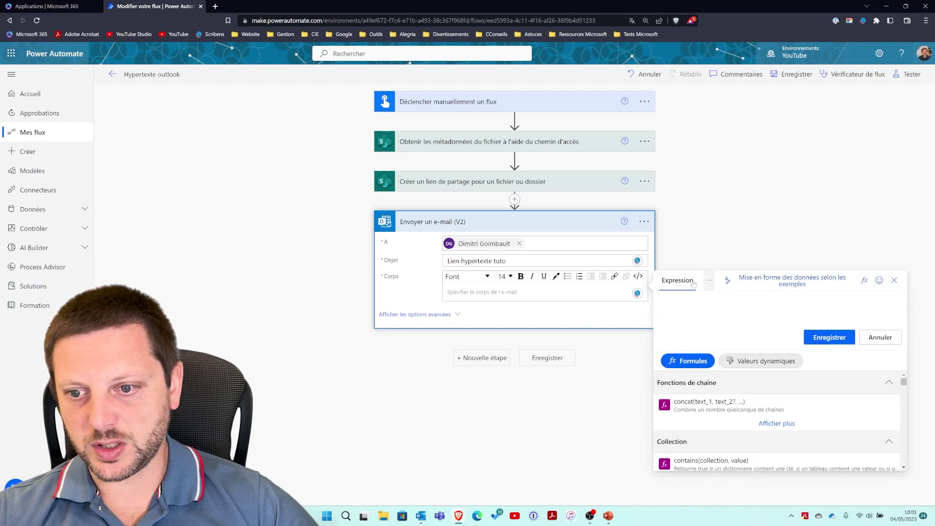
{"action": "left_click", "coordinate": [709, 280]}
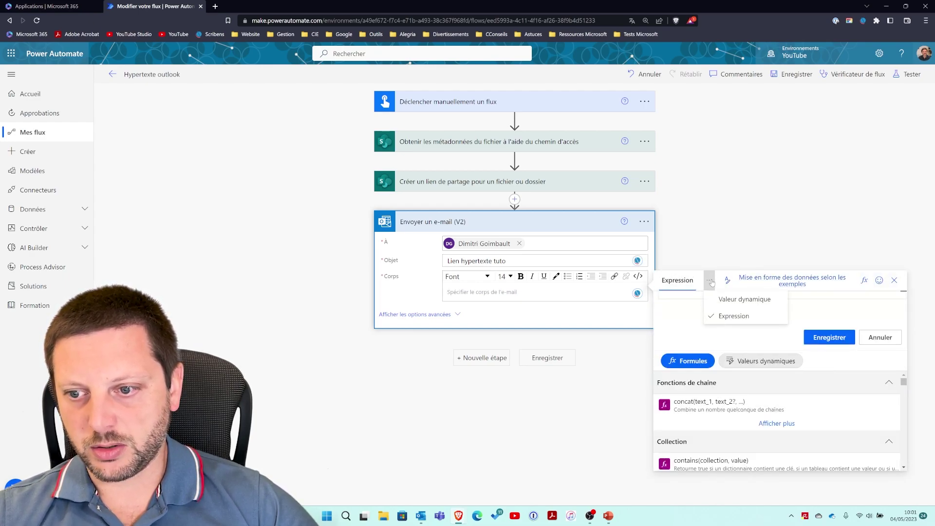
{"action": "left_click", "coordinate": [744, 299]}
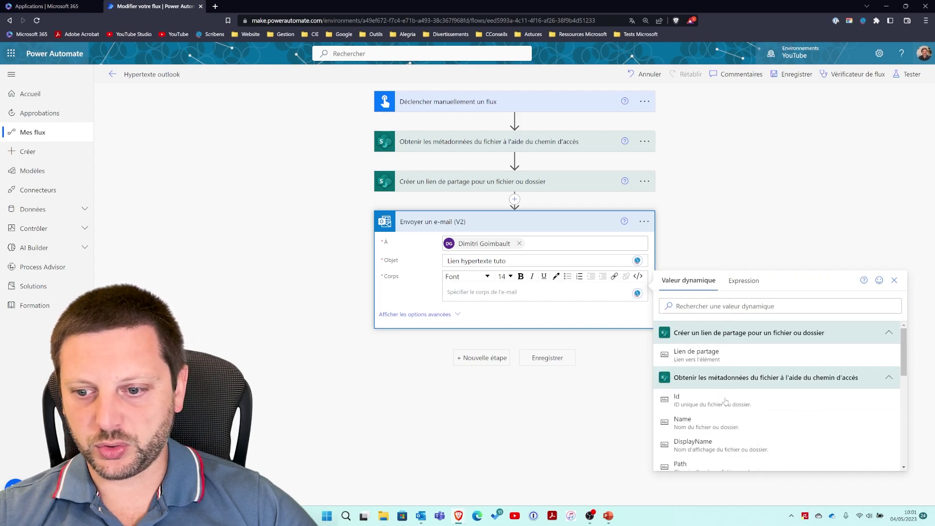
{"action": "scroll", "coordinate": [726, 391], "scroll_direction": "down", "scroll_amount": 5}
{"action": "scroll", "coordinate": [726, 390], "scroll_direction": "up", "scroll_amount": 5}
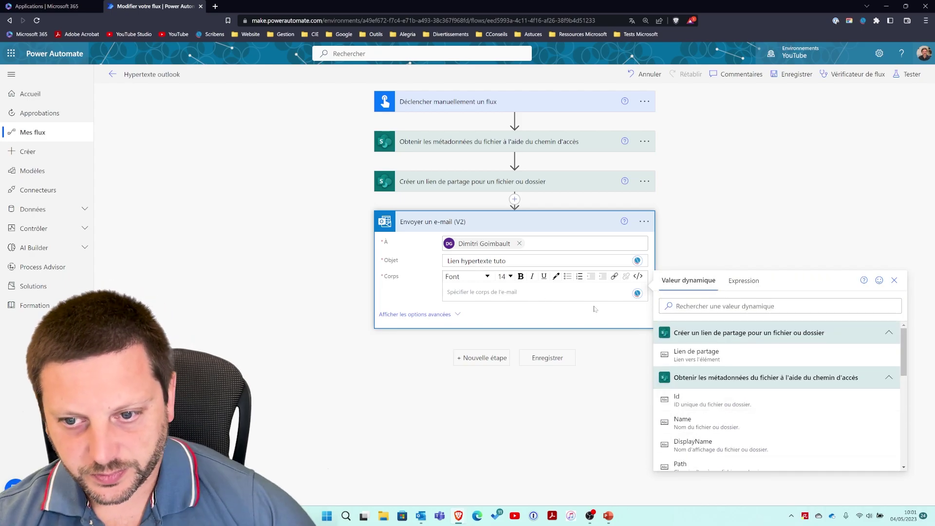
{"action": "left_click", "coordinate": [571, 296]}
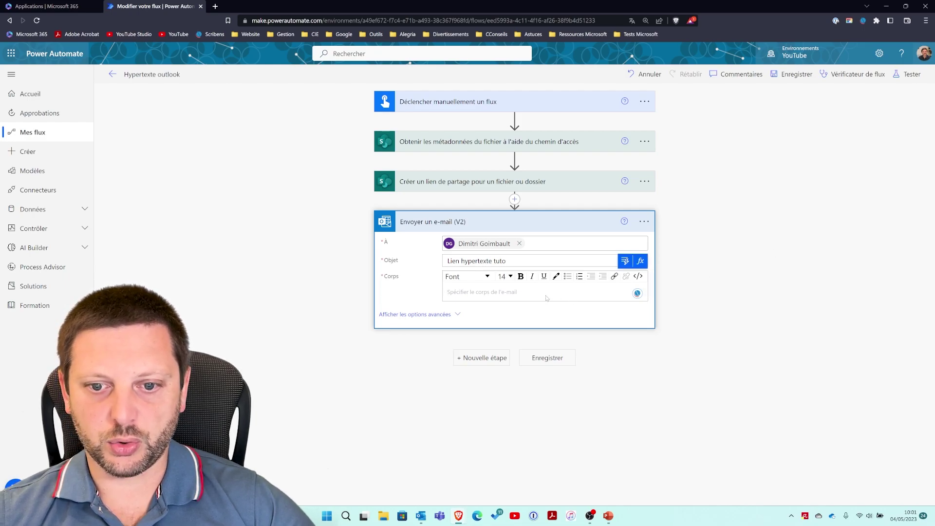
Check the experimental features option in the Power Automate settings, leaving the settings without saving.
{"action": "left_click", "coordinate": [879, 53]}
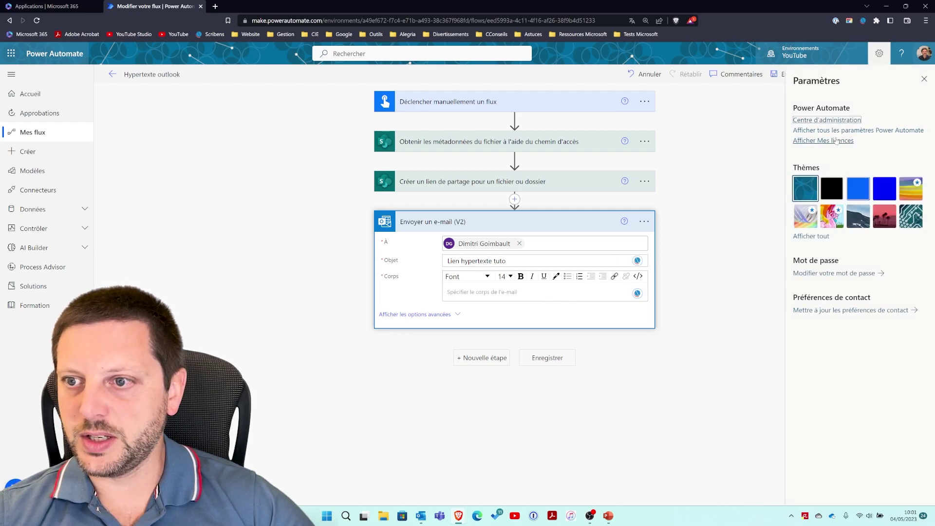
{"action": "left_click", "coordinate": [836, 132]}
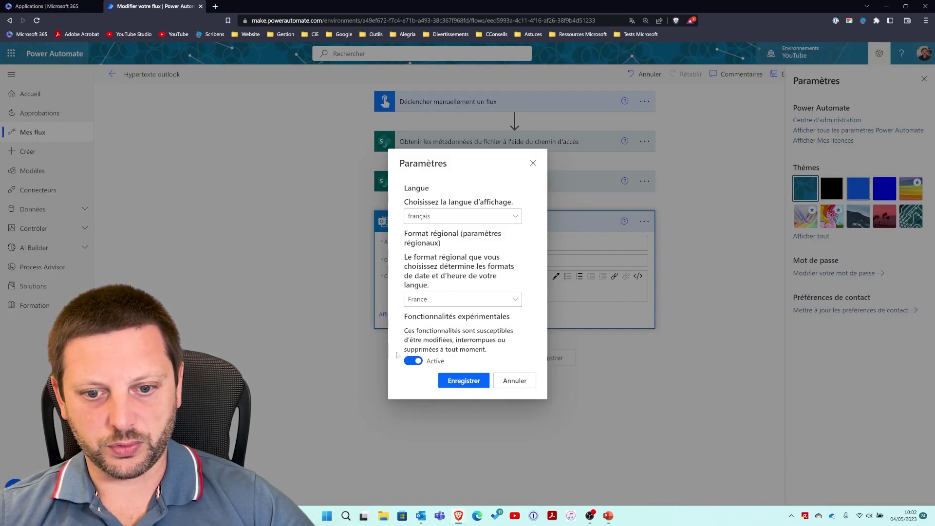
{"action": "left_click", "coordinate": [514, 379]}
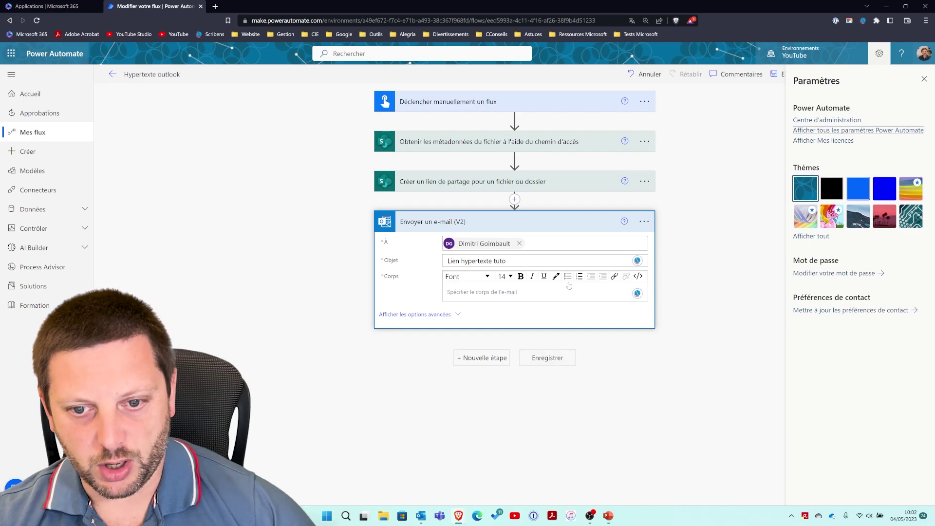
{"action": "left_click", "coordinate": [924, 78]}
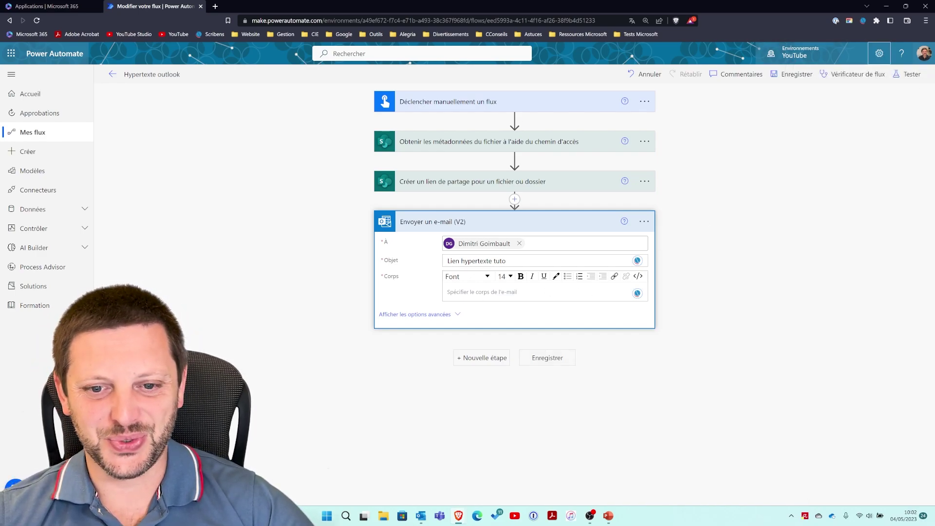
{"action": "left_click", "coordinate": [447, 292]}
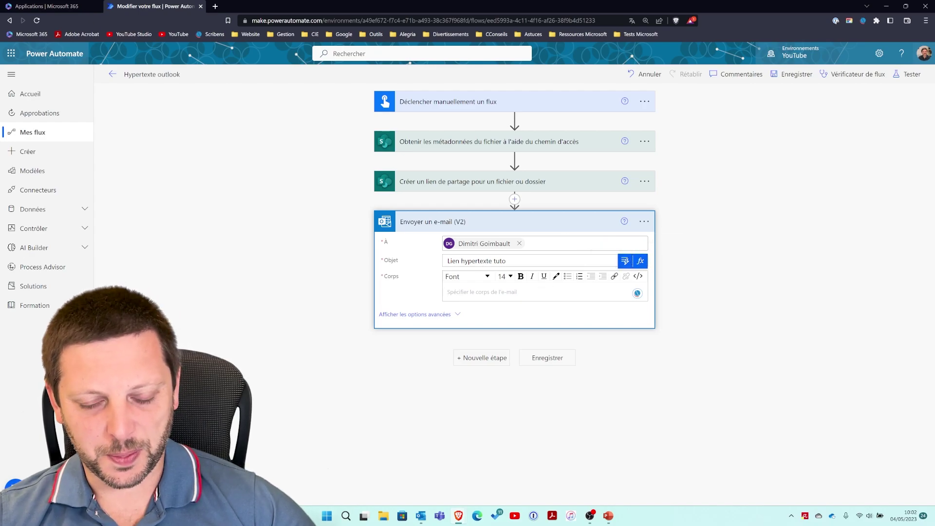
{"action": "type", "text": "Bonjour"}
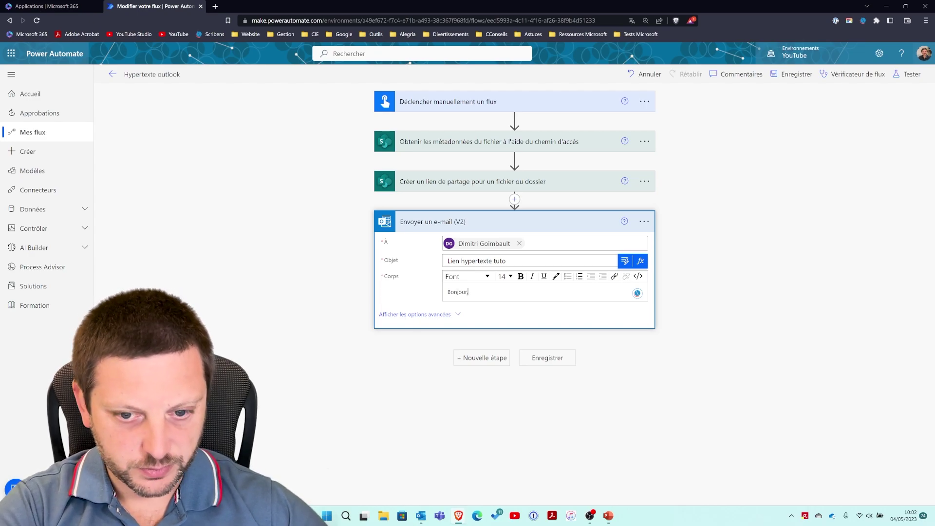
{"action": "type", "text": ","}
{"action": "key", "text": "Return"}
{"action": "type", "text": "Voici le"}
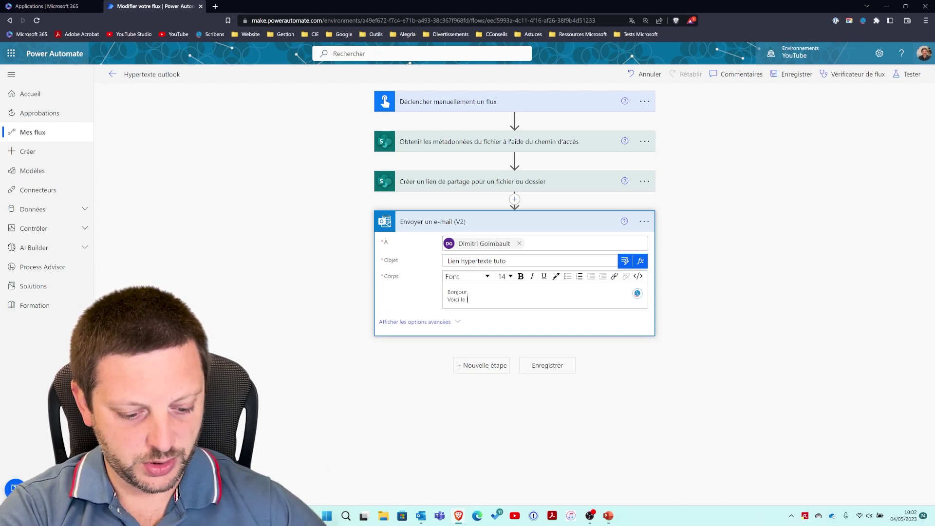
{"action": "type", "text": " lien vers le site web"}
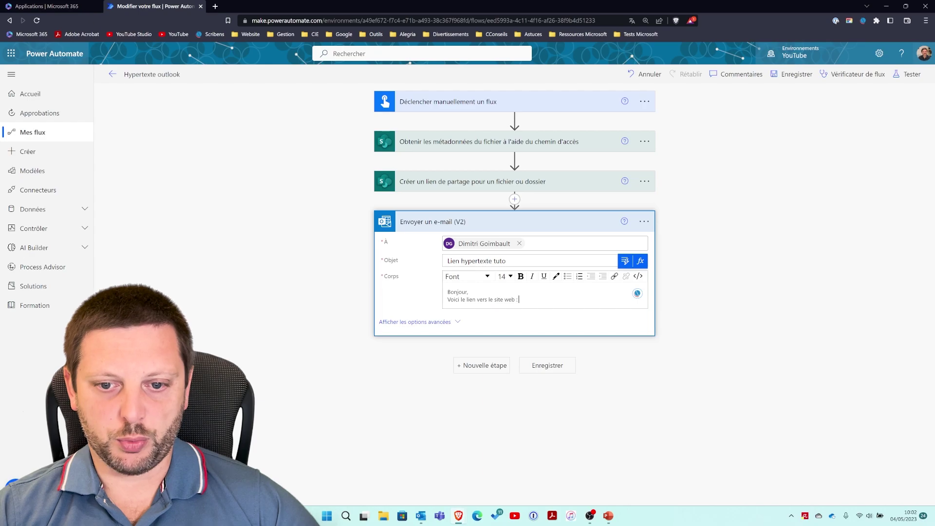
{"action": "type", "text": ": www.google"}
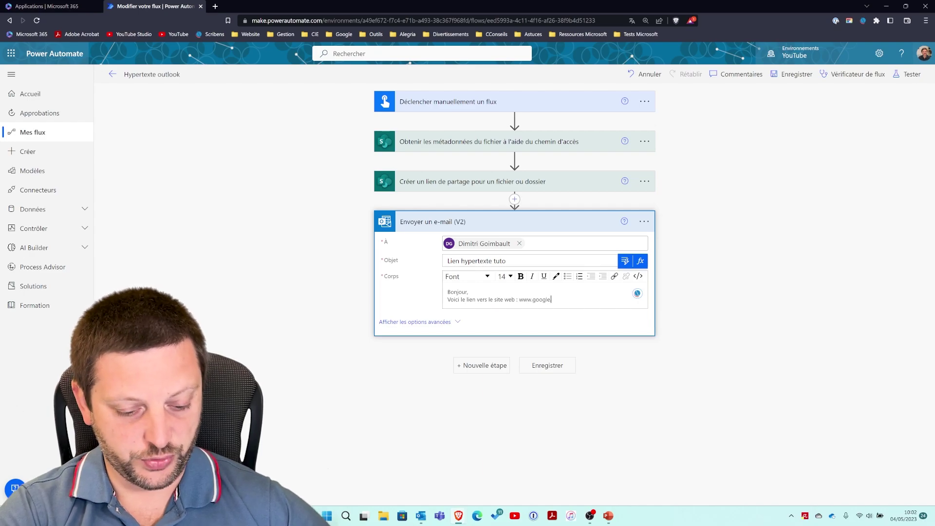
{"action": "type", "text": ".fr"}
{"action": "key", "text": "Return"}
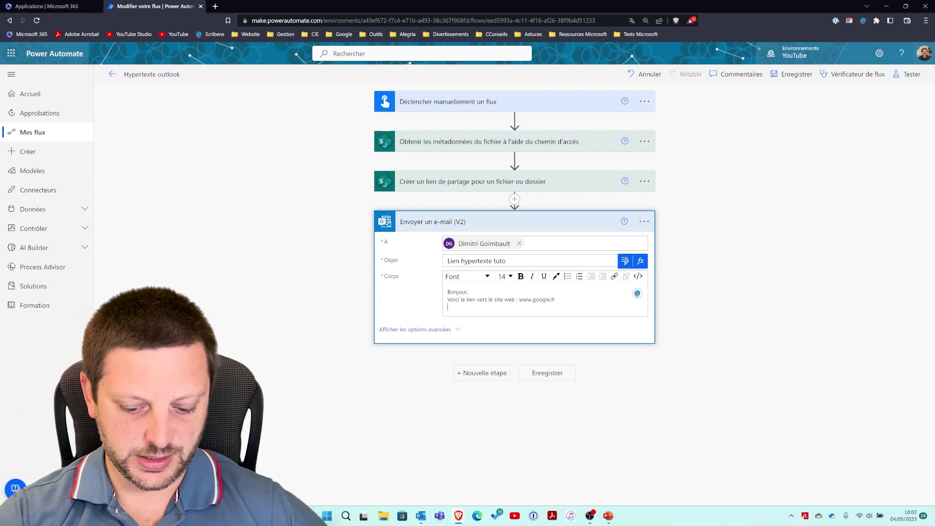
Close the e-mail body after a blank line with "Cordialement," and the sender's first name.
{"action": "key", "text": "Return"}
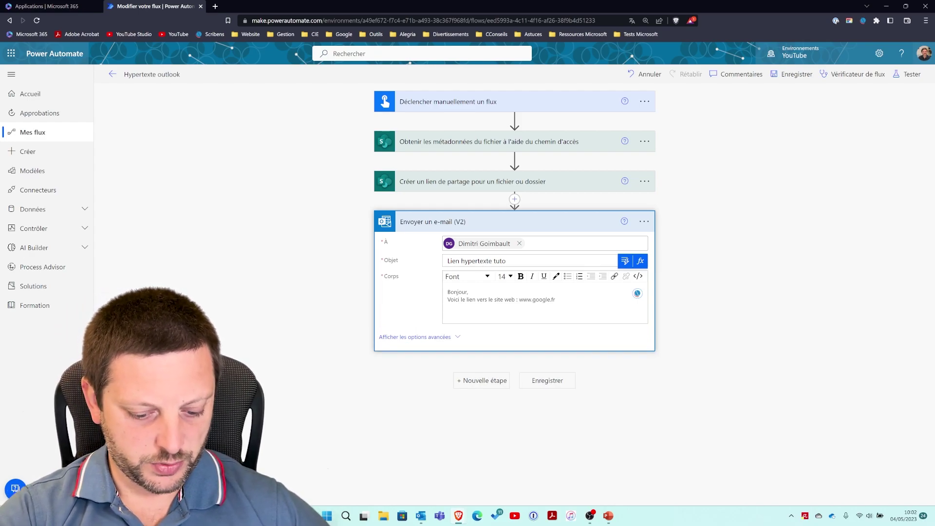
{"action": "type", "text": "Cordialement"}
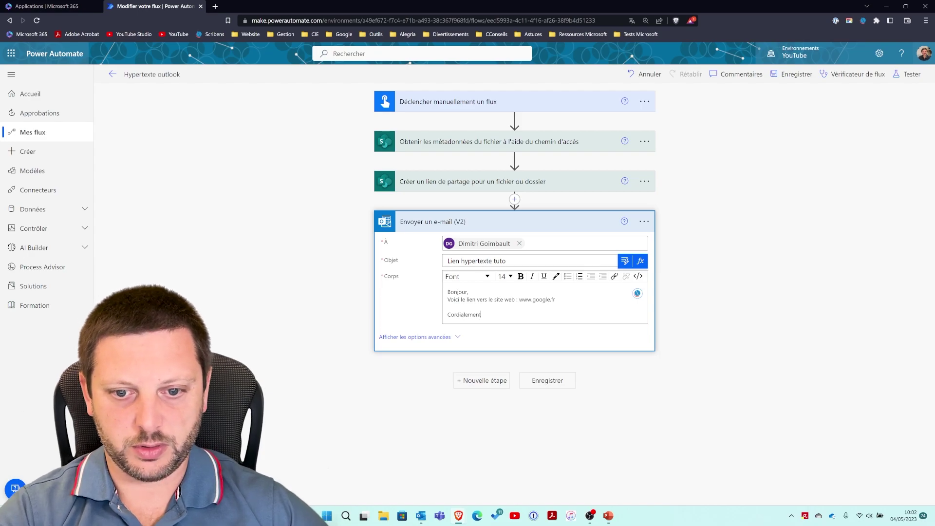
{"action": "type", "text": ","}
{"action": "key", "text": "Return"}
{"action": "type", "text": "Dimitri"}
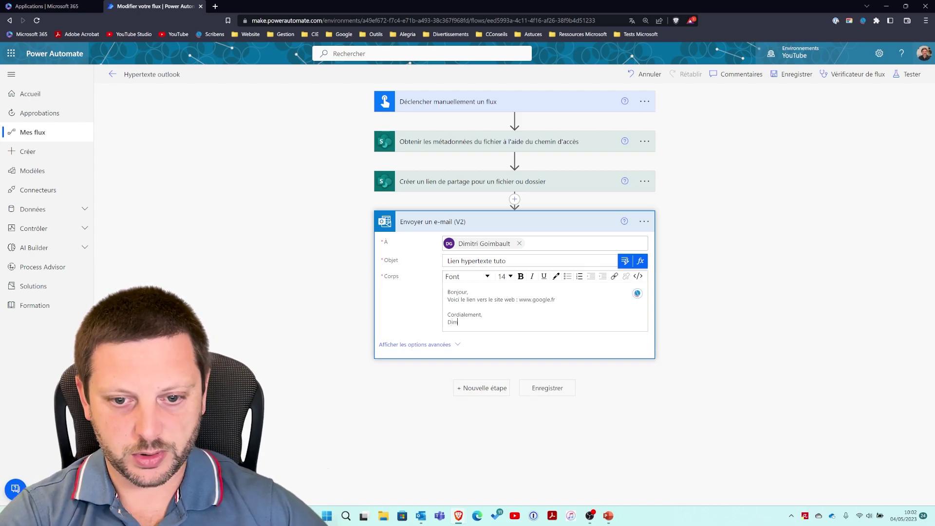
Save the flow and run it as a manual test.
{"action": "left_click", "coordinate": [568, 390]}
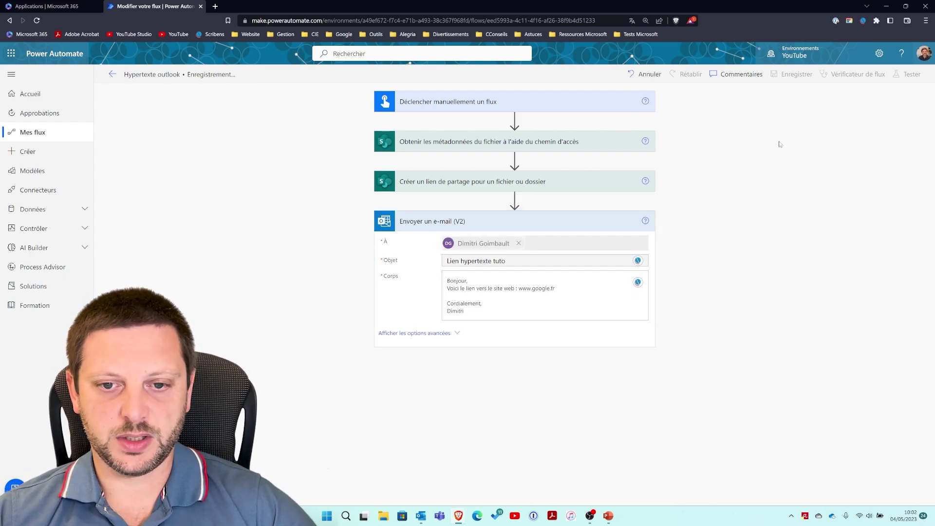
{"action": "left_click", "coordinate": [908, 74]}
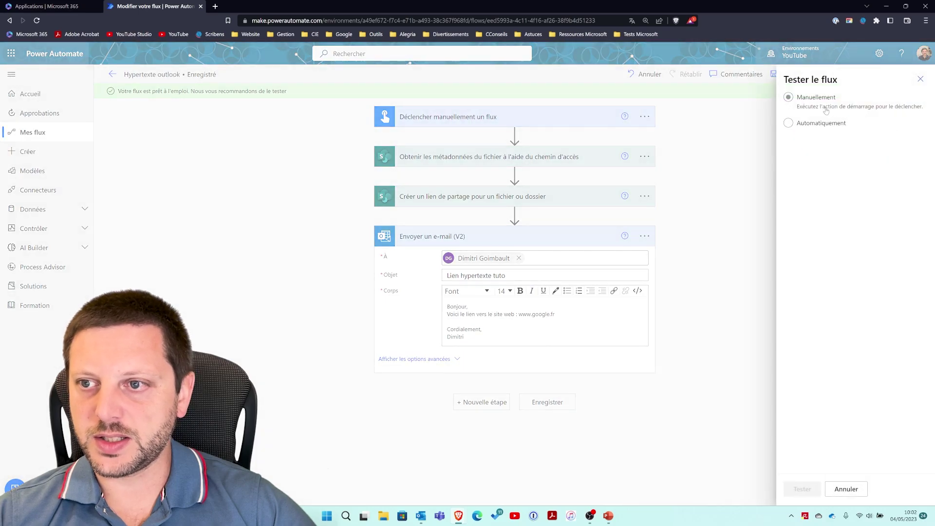
{"action": "left_click", "coordinate": [827, 110]}
{"action": "left_click", "coordinate": [809, 490]}
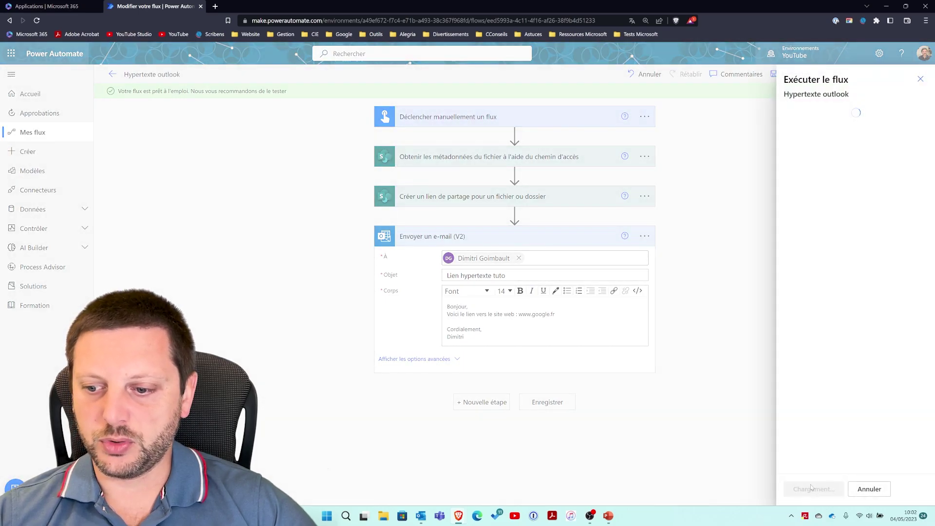
{"action": "left_click", "coordinate": [807, 489]}
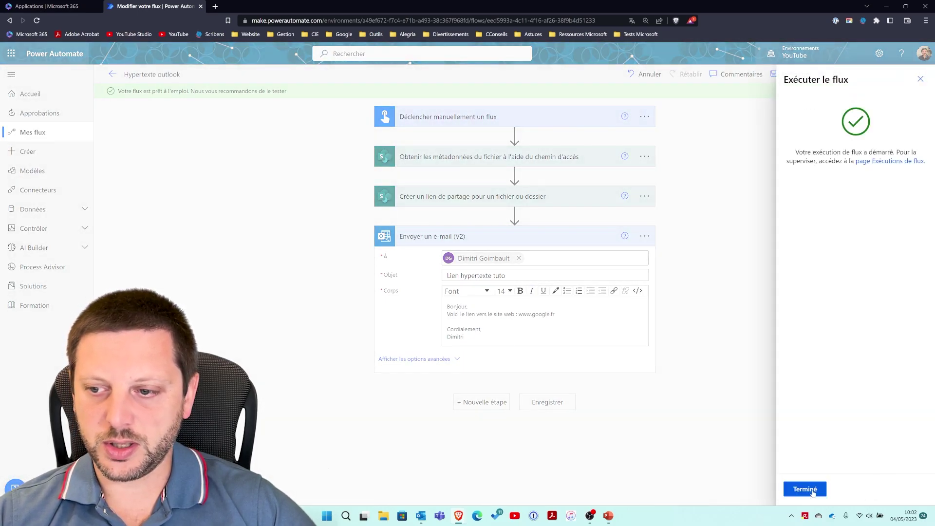
{"action": "left_click", "coordinate": [795, 489]}
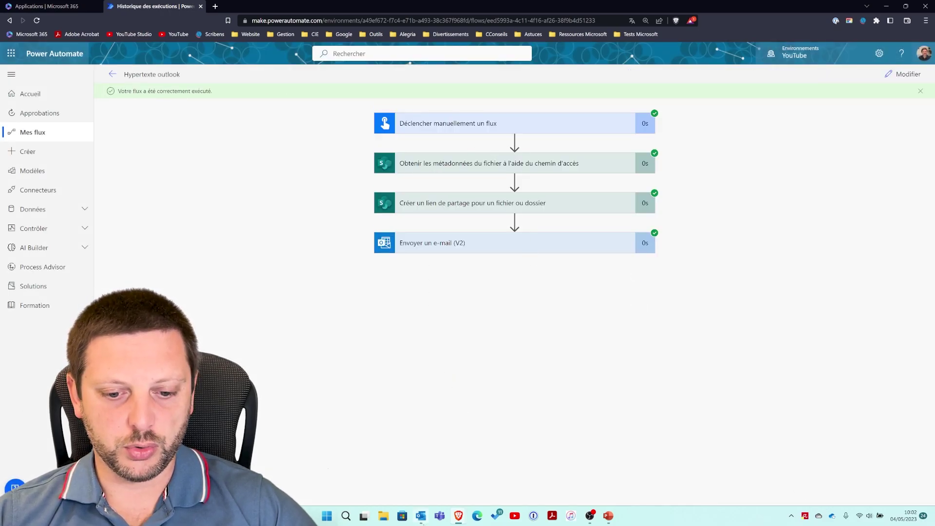
{"action": "mouse_move", "coordinate": [422, 522]}
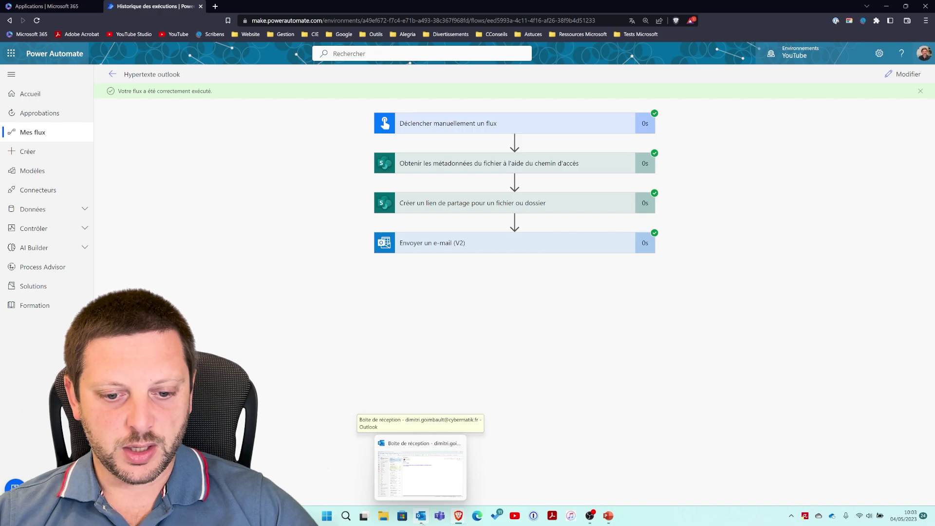
{"action": "left_click", "coordinate": [420, 467]}
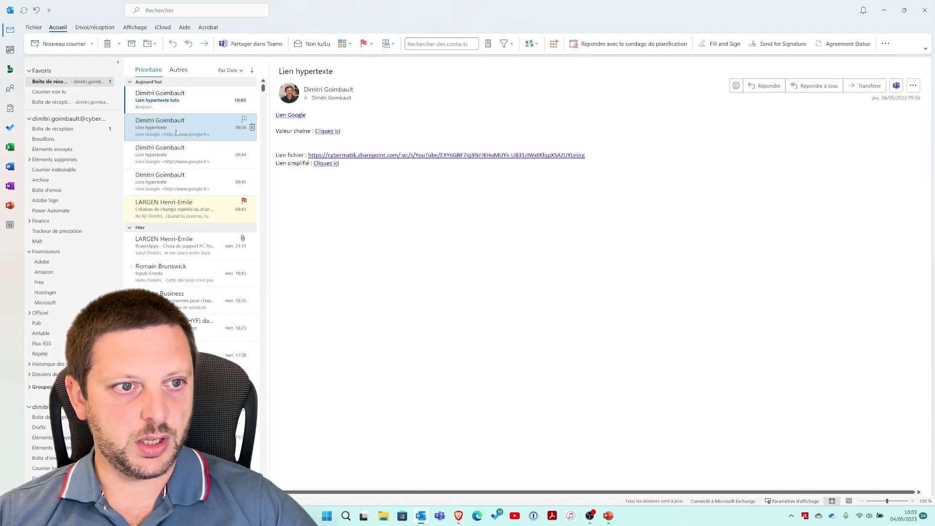
{"action": "left_click", "coordinate": [185, 100]}
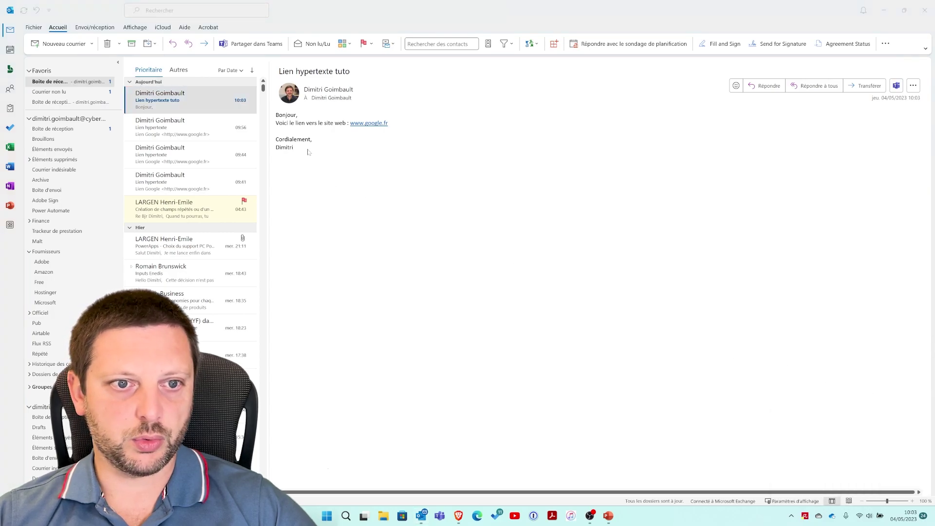
{"action": "left_click", "coordinate": [375, 124]}
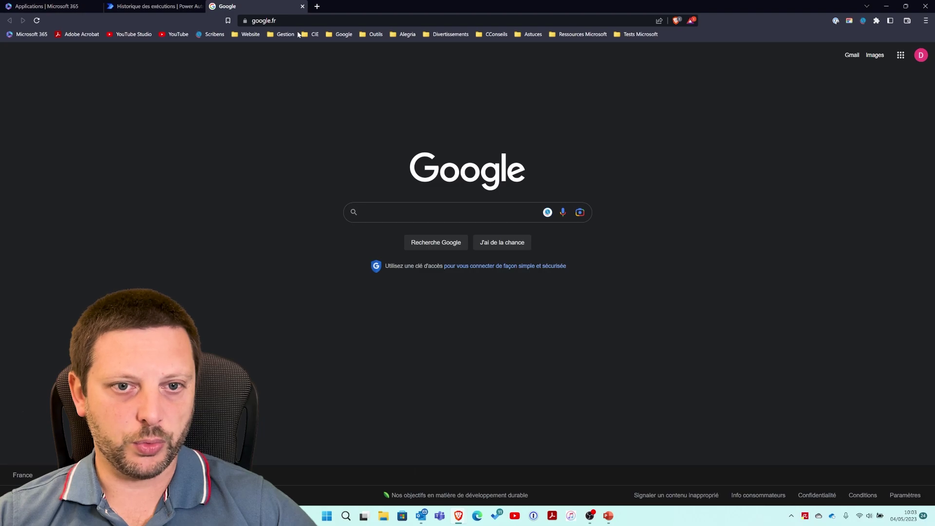
{"action": "left_click", "coordinate": [302, 7]}
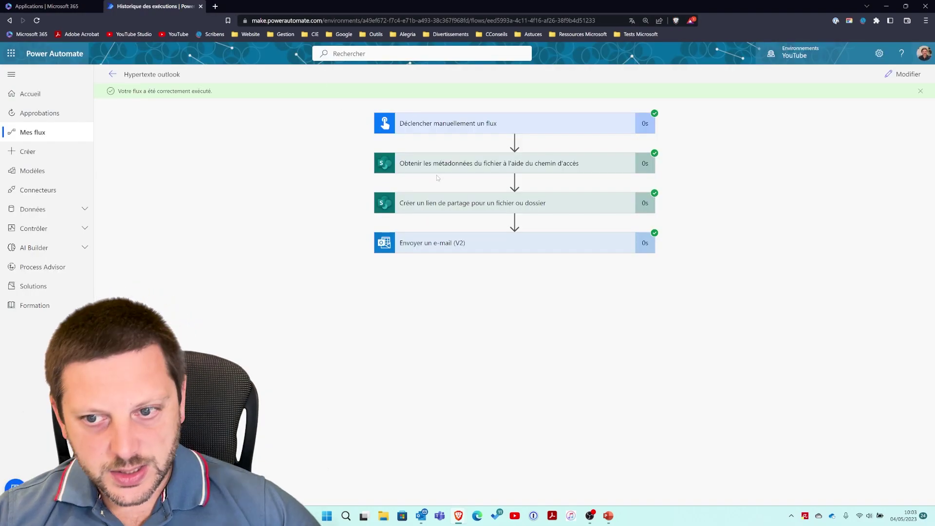
{"action": "left_click", "coordinate": [909, 74]}
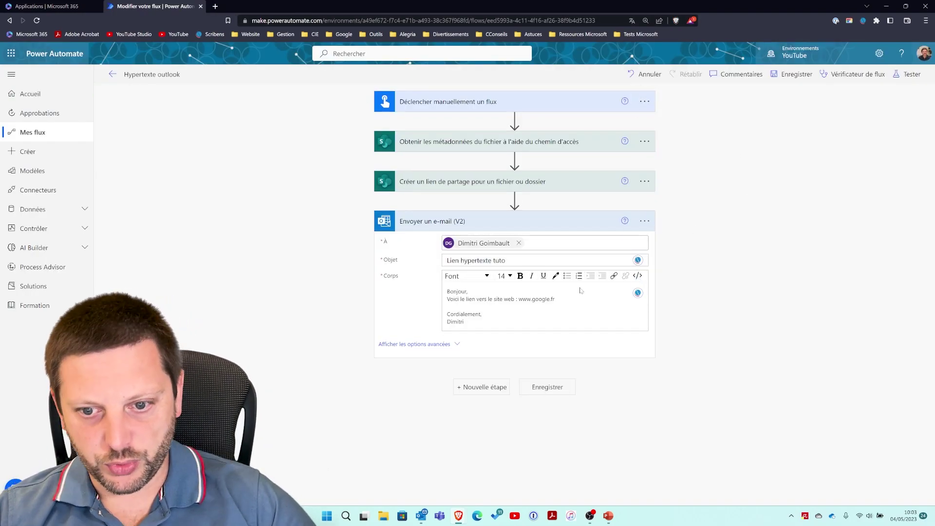
{"action": "left_click", "coordinate": [555, 299]}
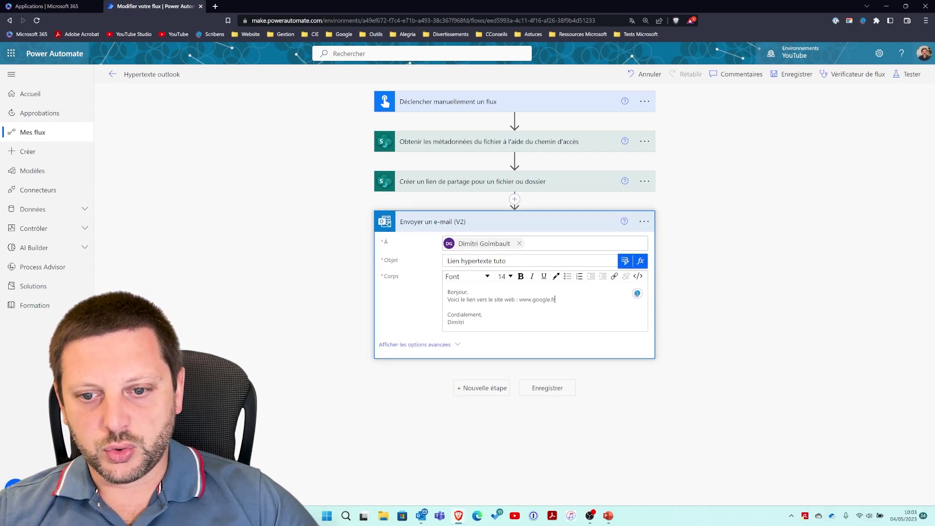
{"action": "left_click_drag", "start_coordinate": [554, 299], "coordinate": [519, 299]}
{"action": "type", "text": "Lien vers le"}
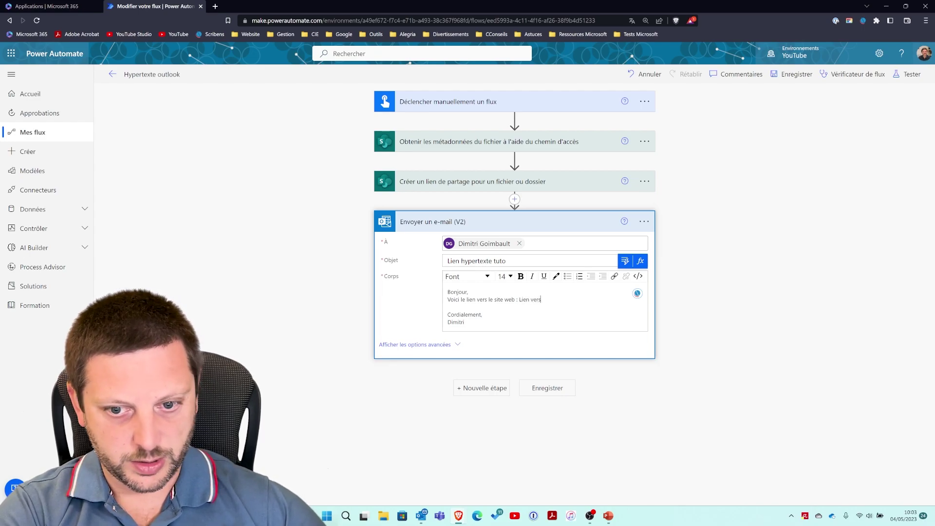
{"action": "type", "text": " site Google"}
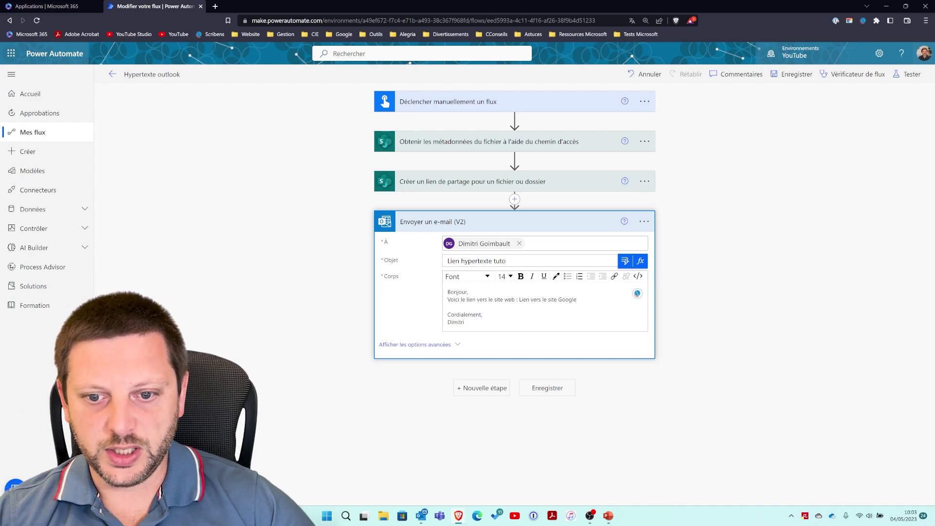
{"action": "left_click_drag", "start_coordinate": [518, 298], "coordinate": [577, 299]}
{"action": "left_click", "coordinate": [464, 321]}
{"action": "left_click_drag", "start_coordinate": [519, 299], "coordinate": [576, 299]}
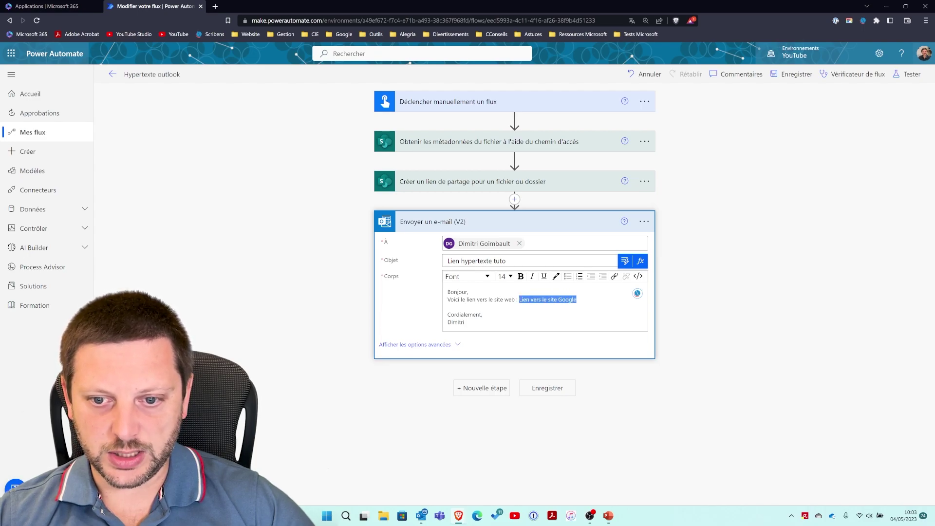
{"action": "left_click", "coordinate": [614, 277]}
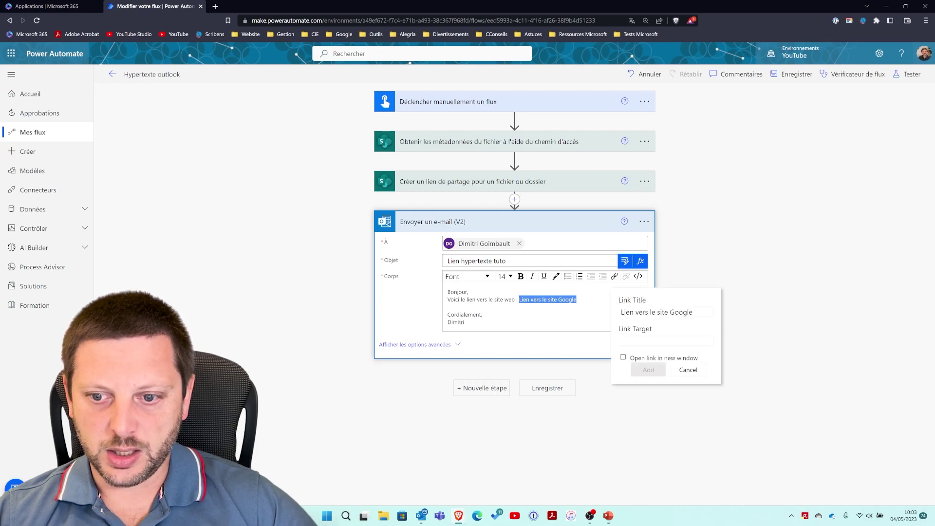
{"action": "type", "text": "ww"}
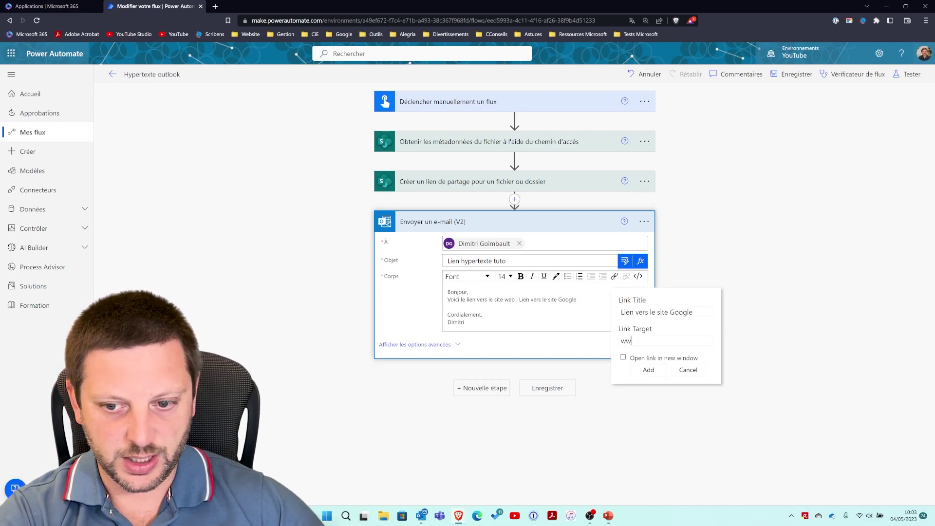
{"action": "type", "text": "w.google.fr"}
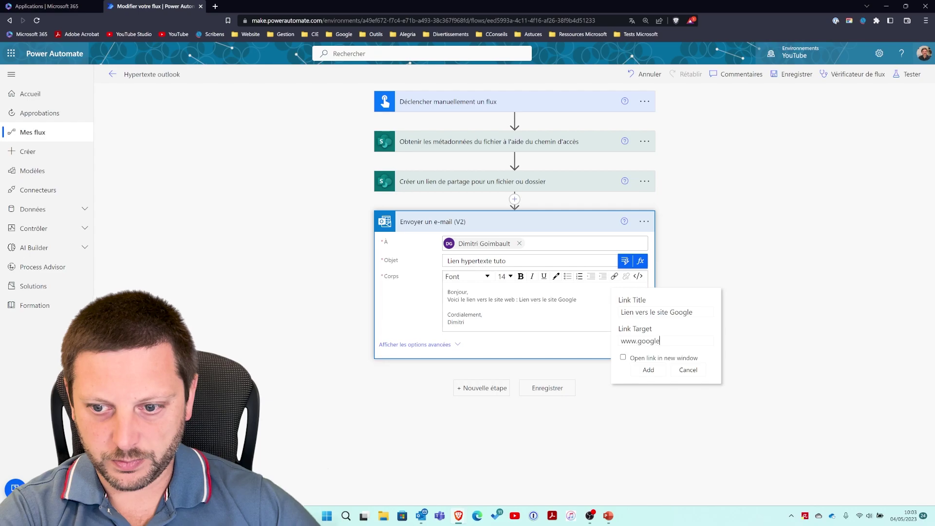
{"action": "left_click", "coordinate": [648, 373]}
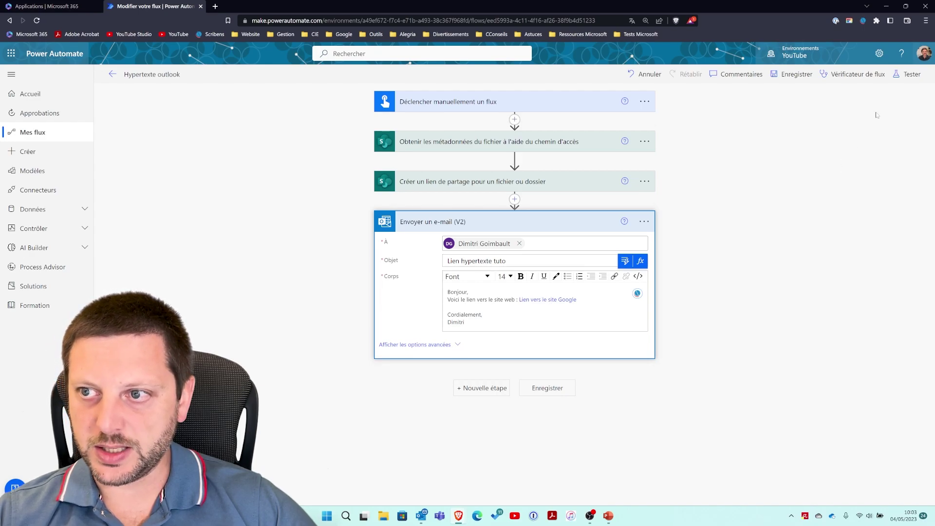
Run another manual test of the flow with the hyperlinked e-mail body.
{"action": "left_click", "coordinate": [903, 78]}
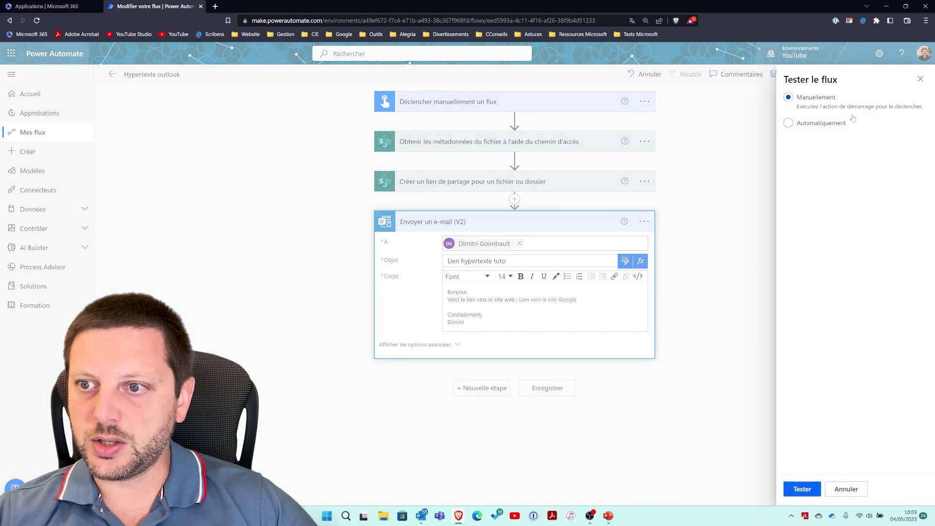
{"action": "left_click", "coordinate": [807, 488]}
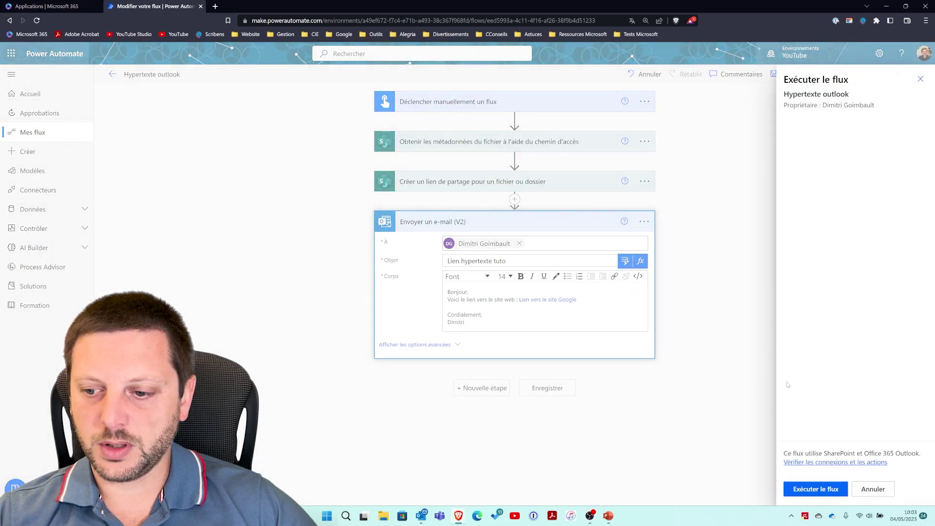
{"action": "left_click", "coordinate": [811, 491]}
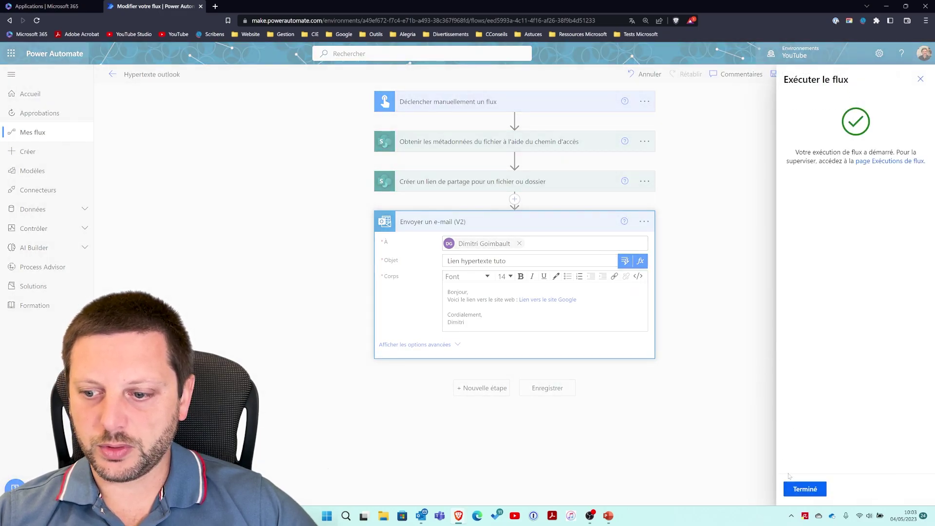
{"action": "left_click", "coordinate": [795, 488]}
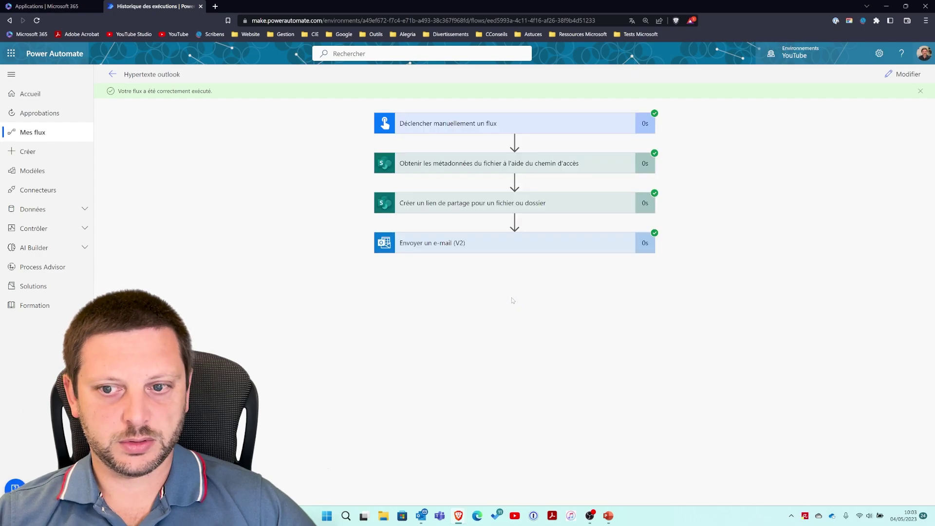
Delete the three older "Lien hypertexte" e-mails from the Outlook inbox and open the newest "Lien hypertexte tuto" e-mail.
{"action": "left_click", "coordinate": [189, 130]}
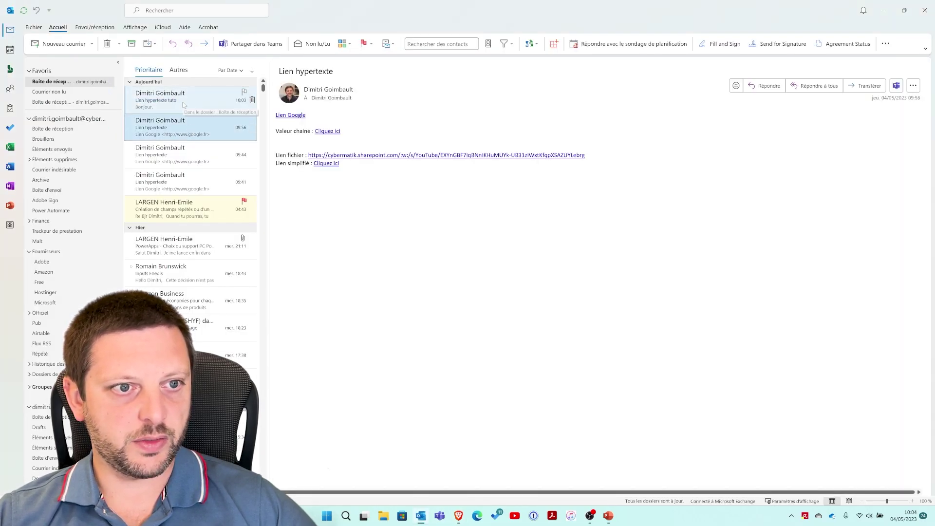
{"action": "left_click", "coordinate": [252, 127]}
{"action": "left_click", "coordinate": [252, 127]}
{"action": "left_click", "coordinate": [252, 127]}
{"action": "left_click", "coordinate": [244, 147]}
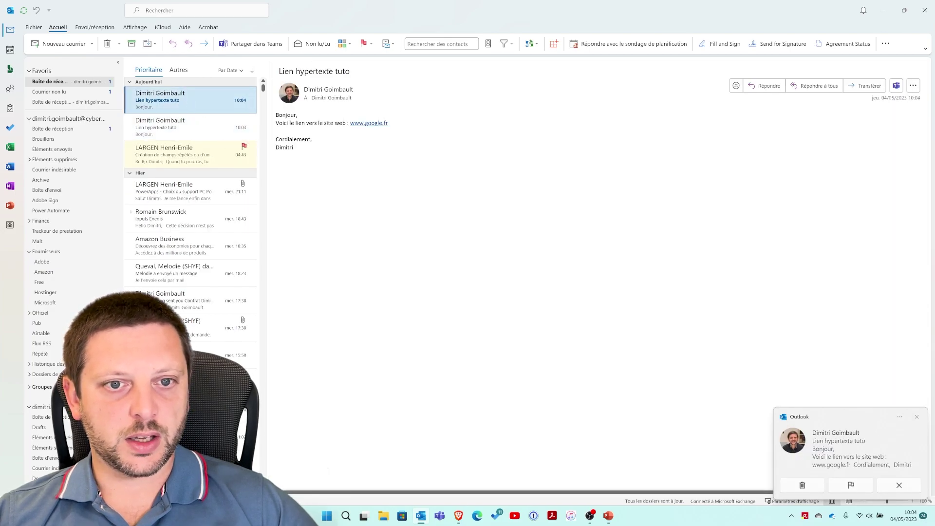
{"action": "left_click", "coordinate": [178, 108]}
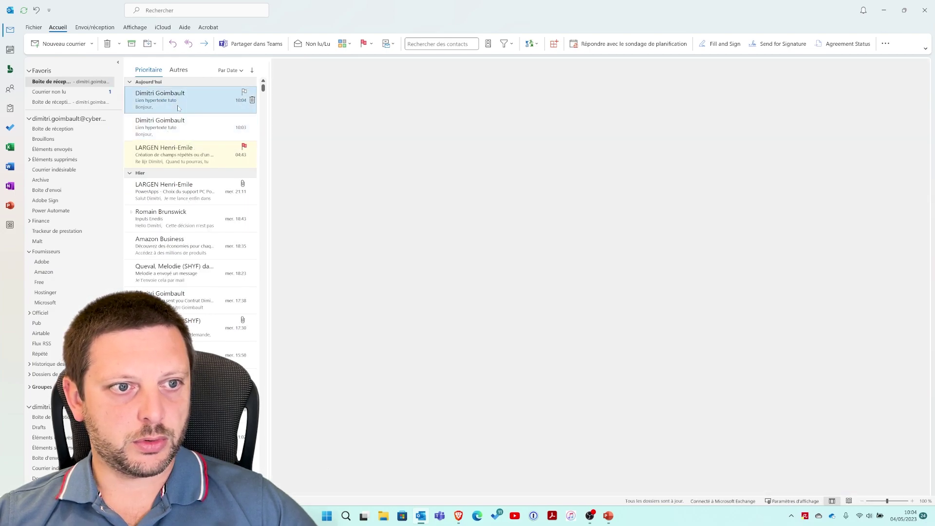
Switch back to Power Automate, leave the run history and reopen the "Hypertexte outlook" flow for editing.
{"action": "key", "text": "alt+Tab"}
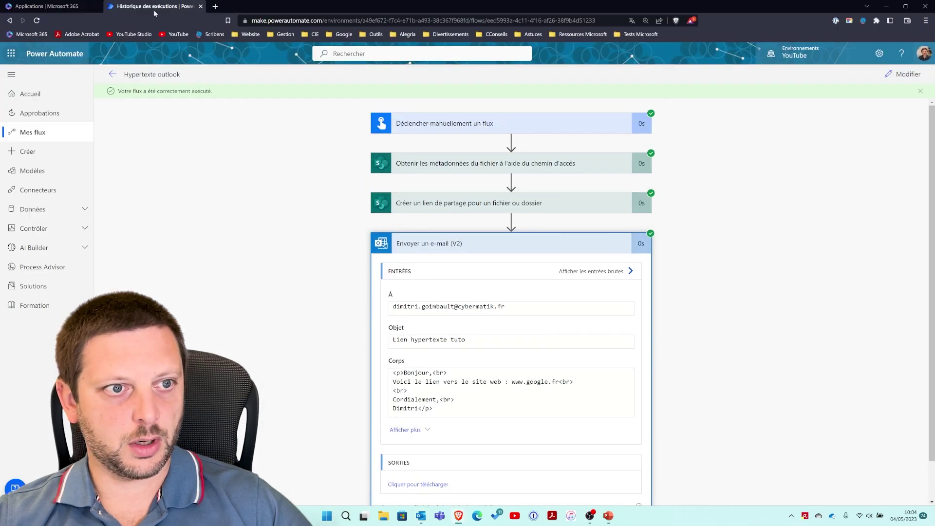
{"action": "left_click", "coordinate": [112, 76]}
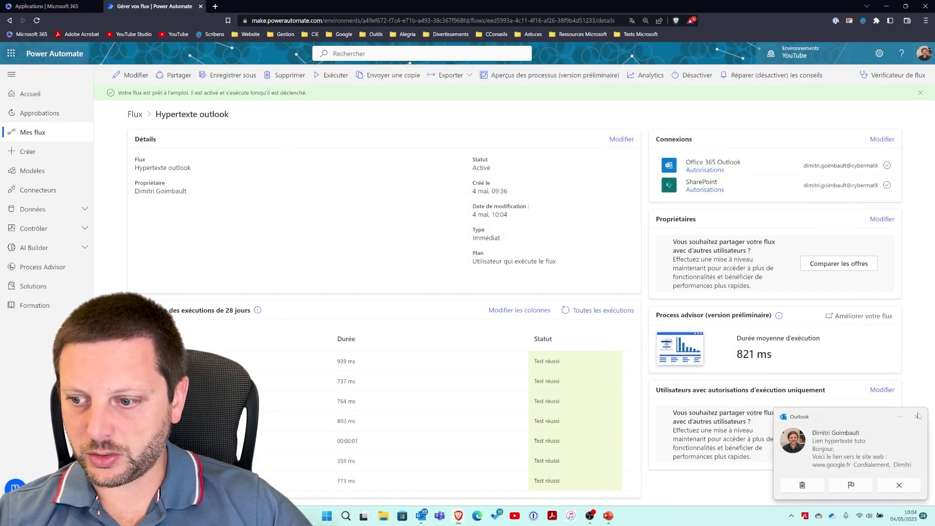
{"action": "left_click", "coordinate": [917, 416]}
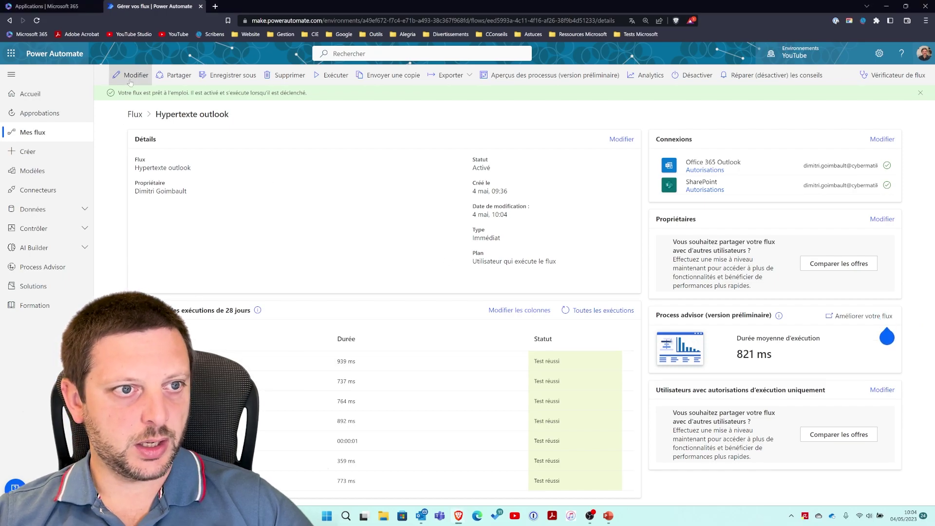
{"action": "left_click", "coordinate": [130, 78]}
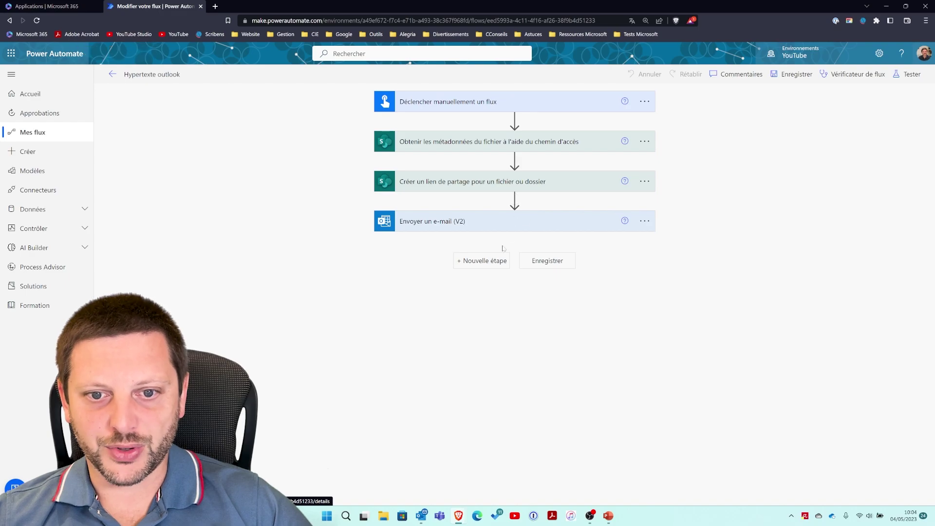
{"action": "left_click", "coordinate": [506, 244]}
{"action": "left_click_drag", "start_coordinate": [555, 299], "coordinate": [522, 300]}
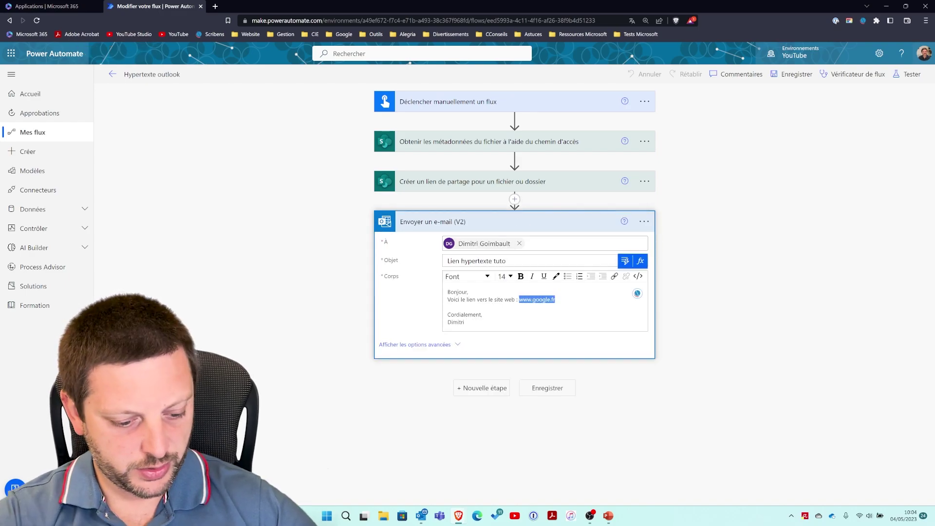
{"action": "key", "text": "BackSpace"}
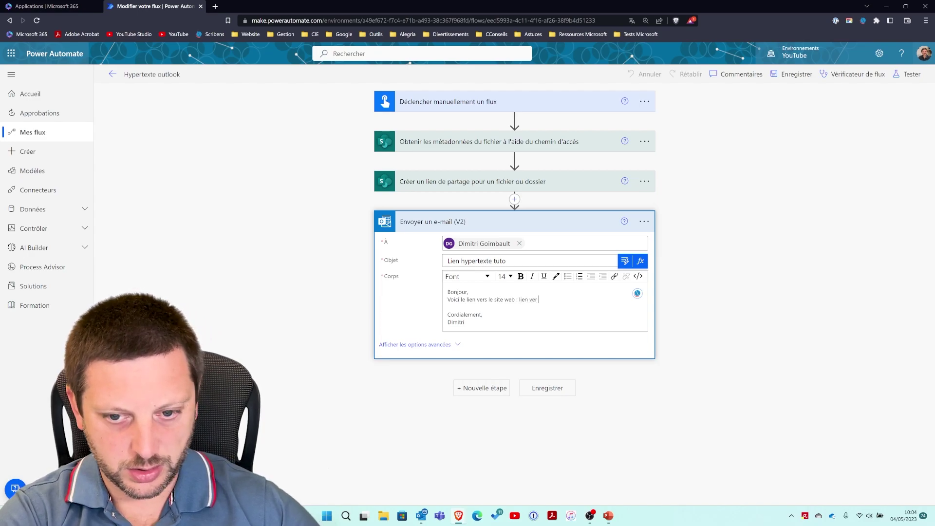
{"action": "type", "text": "lien vers le site"}
{"action": "left_click_drag", "start_coordinate": [556, 299], "coordinate": [519, 300]}
{"action": "left_click", "coordinate": [612, 277]}
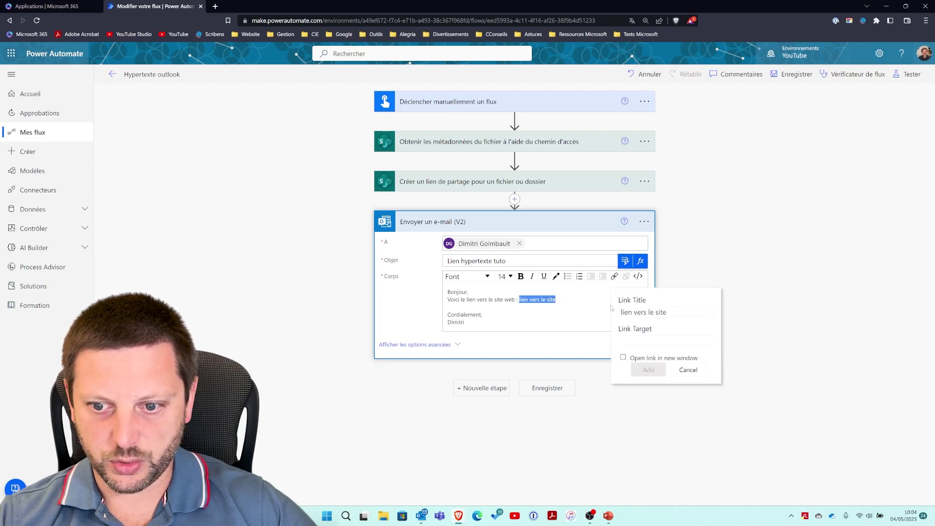
{"action": "left_click", "coordinate": [665, 341]}
{"action": "type", "text": "wwwe"}
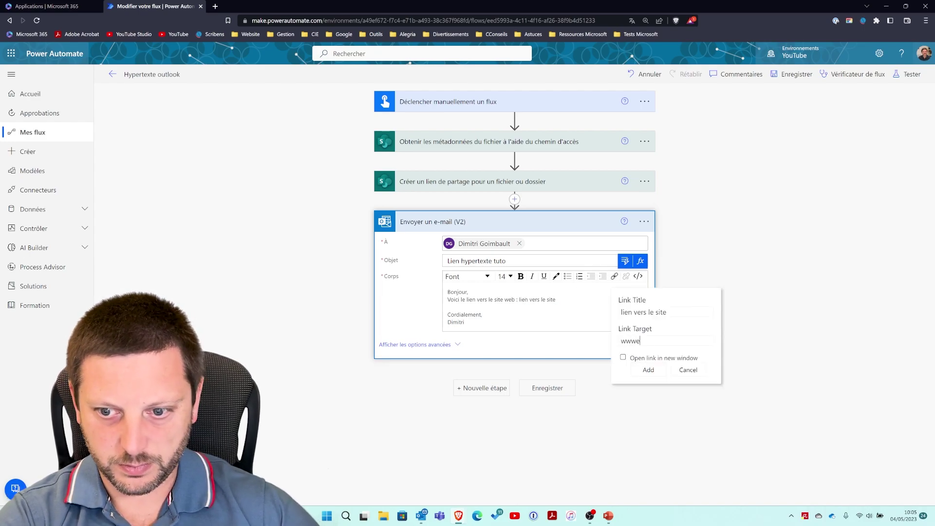
{"action": "key", "text": "BackSpace"}
{"action": "type", "text": ".google"}
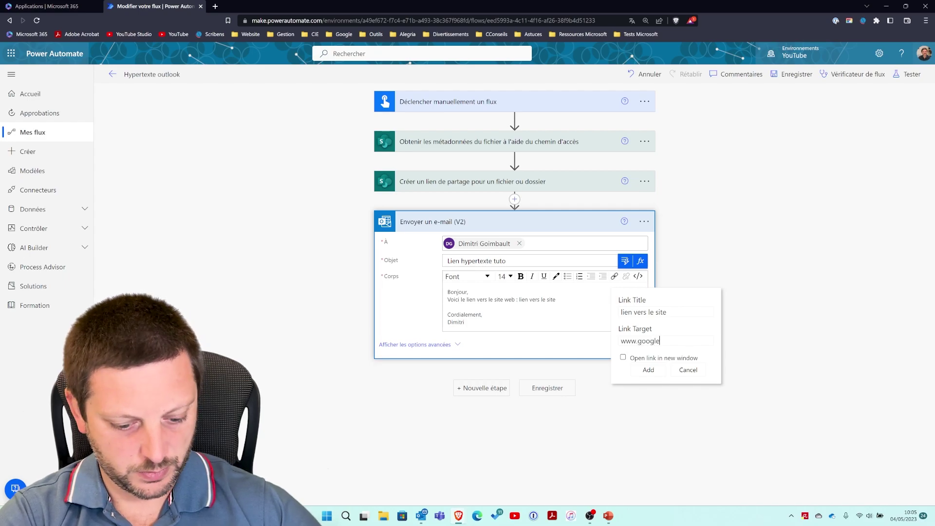
{"action": "left_click", "coordinate": [648, 370]}
{"action": "left_click", "coordinate": [794, 74]}
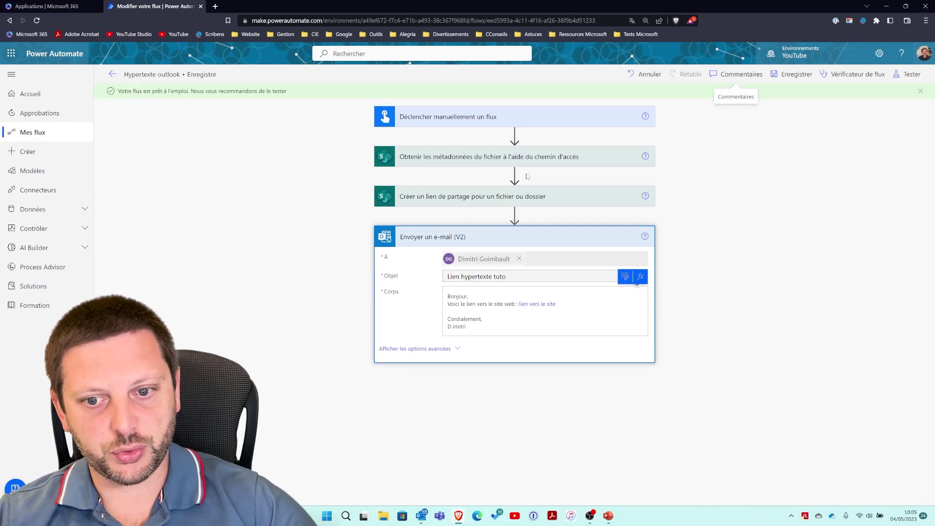
Leave and reopen the "Hypertexte outlook" flow for editing, and inspect the e-mail action's body text and its HTML code.
{"action": "left_click", "coordinate": [113, 75]}
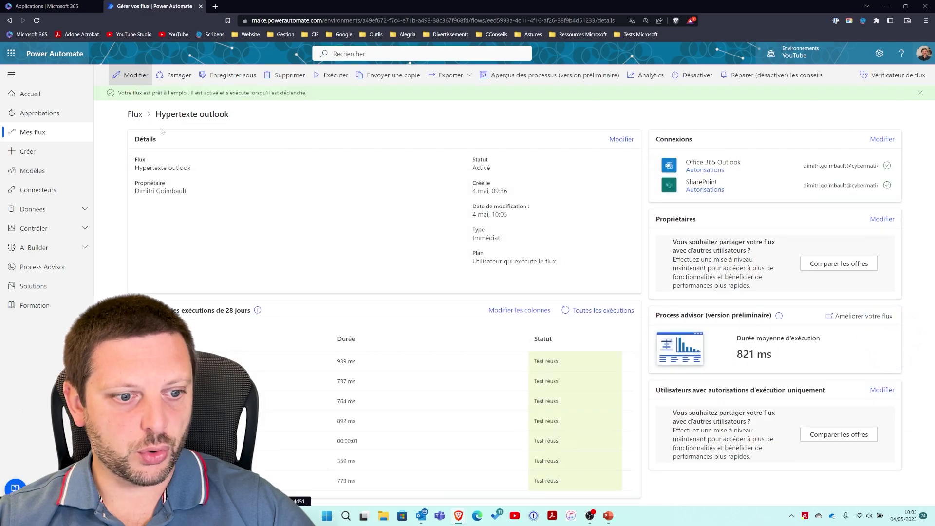
{"action": "left_click", "coordinate": [130, 75]}
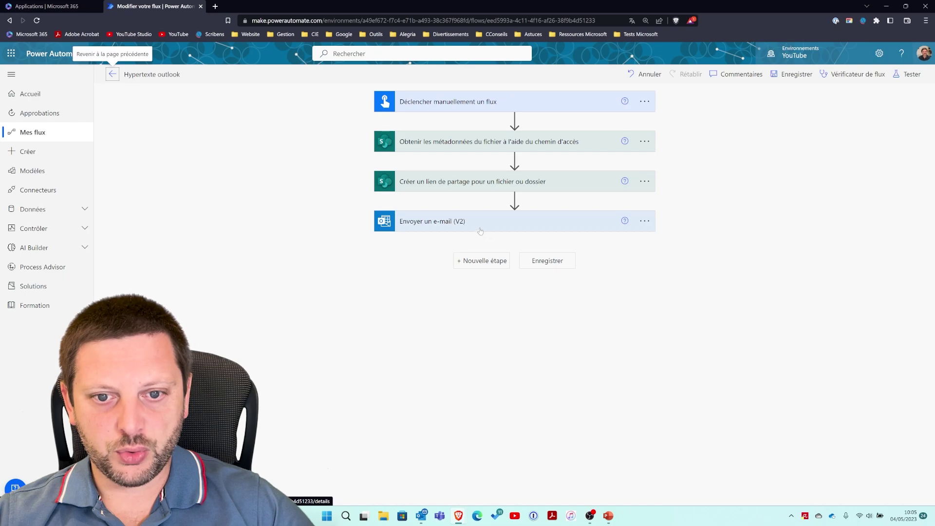
{"action": "left_click", "coordinate": [479, 227]}
{"action": "left_click", "coordinate": [447, 307]}
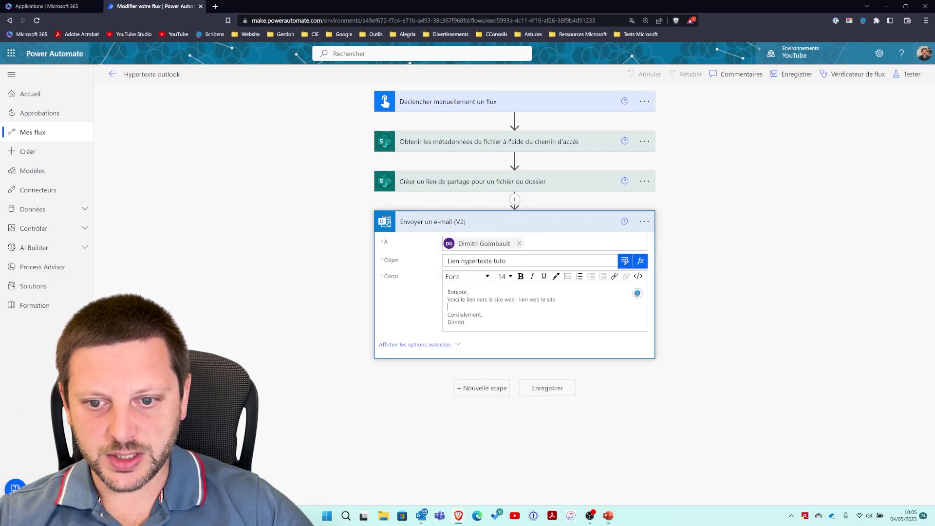
{"action": "left_click_drag", "start_coordinate": [556, 299], "coordinate": [535, 300]}
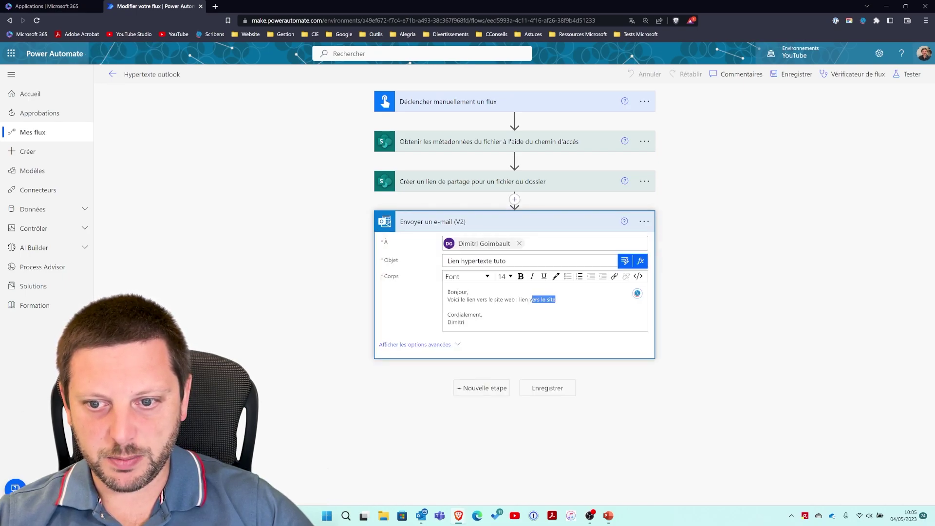
{"action": "left_click", "coordinate": [638, 277]}
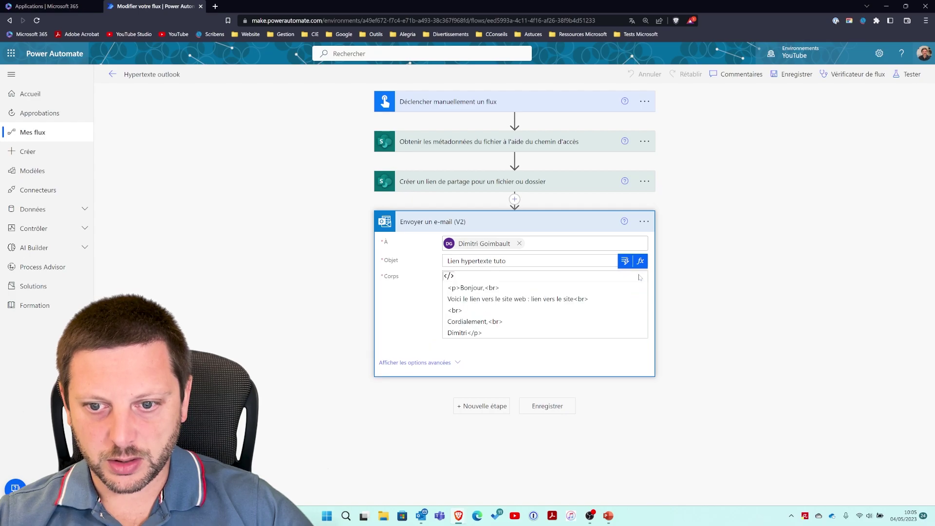
{"action": "left_click", "coordinate": [449, 276]}
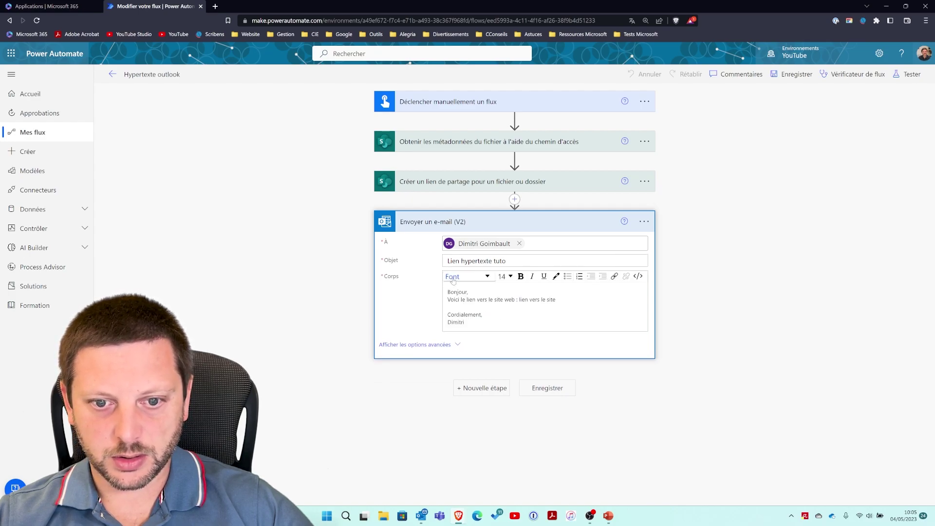
{"action": "left_click_drag", "start_coordinate": [555, 300], "coordinate": [519, 300]}
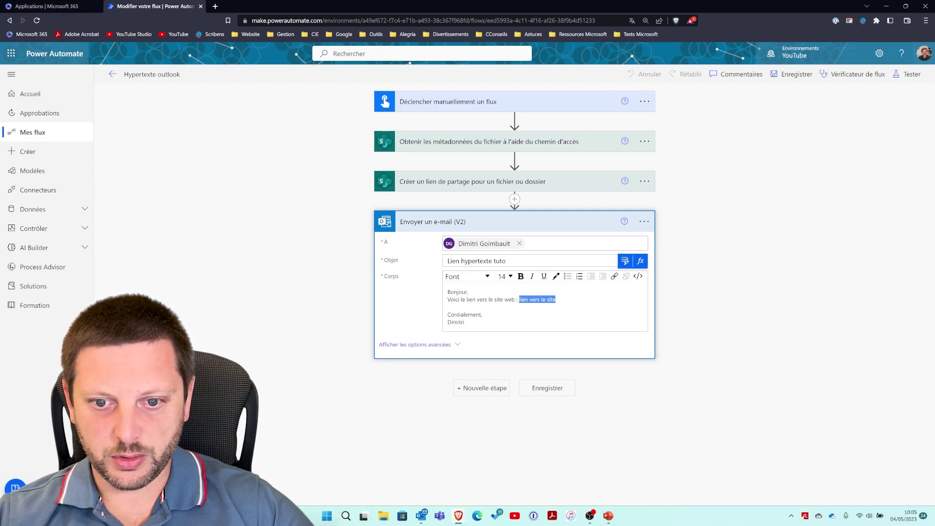
{"action": "left_click", "coordinate": [614, 276]}
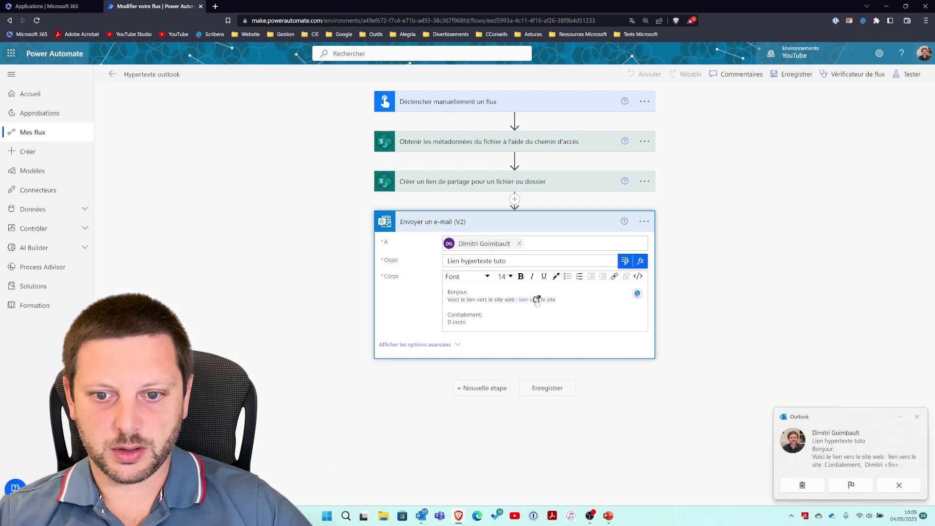
{"action": "left_click", "coordinate": [537, 299]}
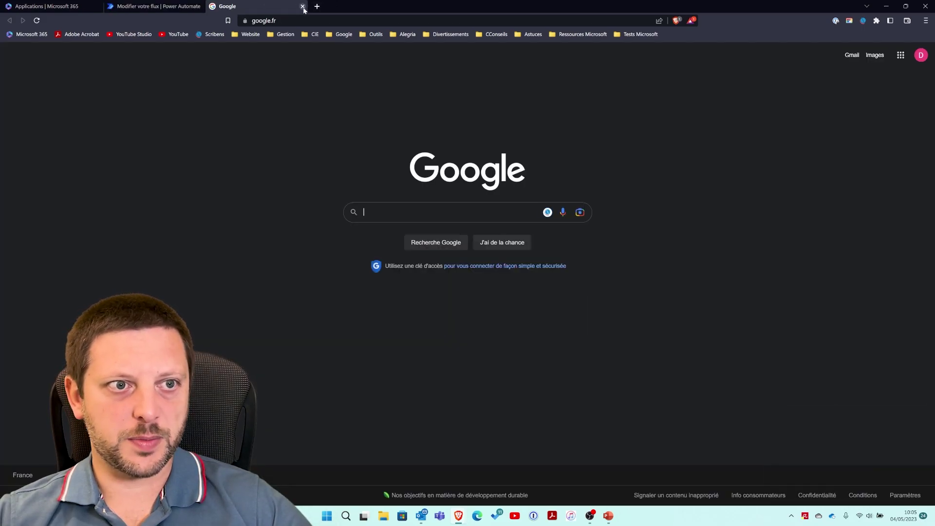
{"action": "left_click", "coordinate": [306, 6]}
{"action": "left_click", "coordinate": [791, 74]}
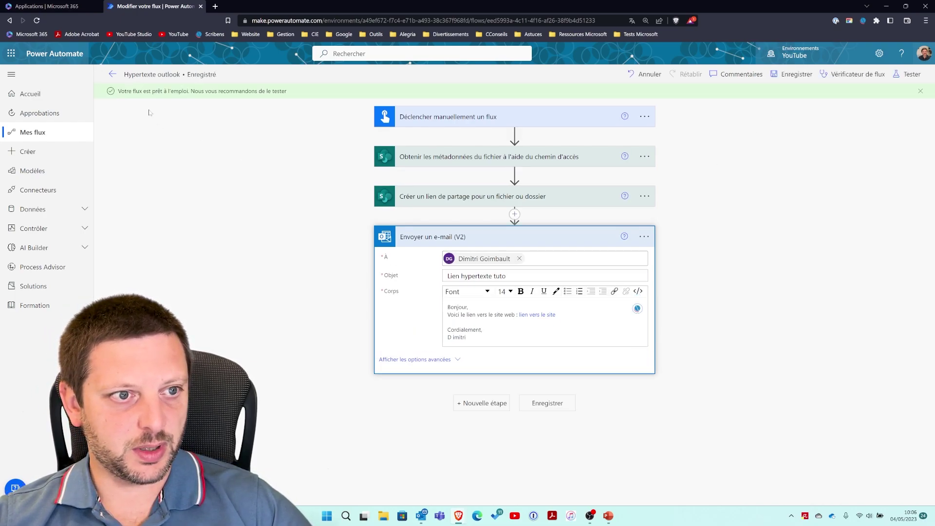
Close and reopen the flow in edit mode to check the link in the HTML code of the saved e-mail body.
{"action": "left_click", "coordinate": [112, 74]}
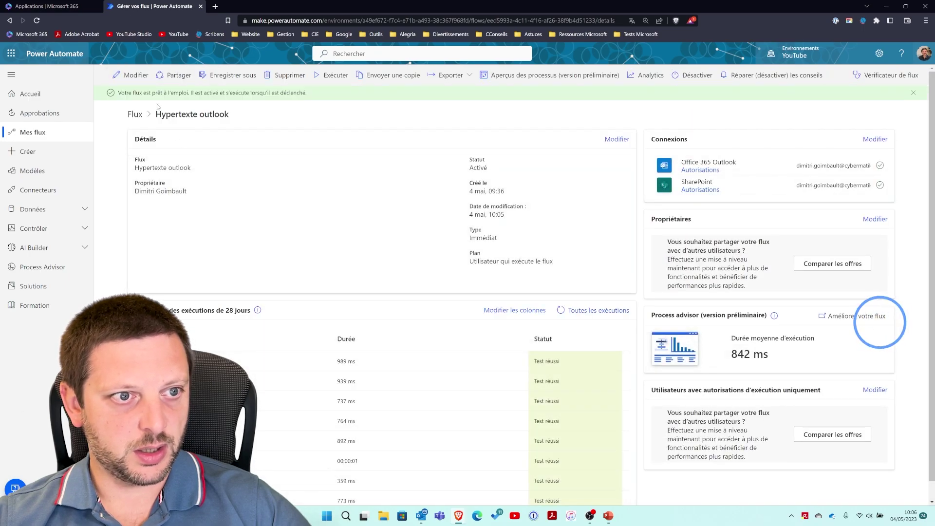
{"action": "left_click", "coordinate": [124, 75]}
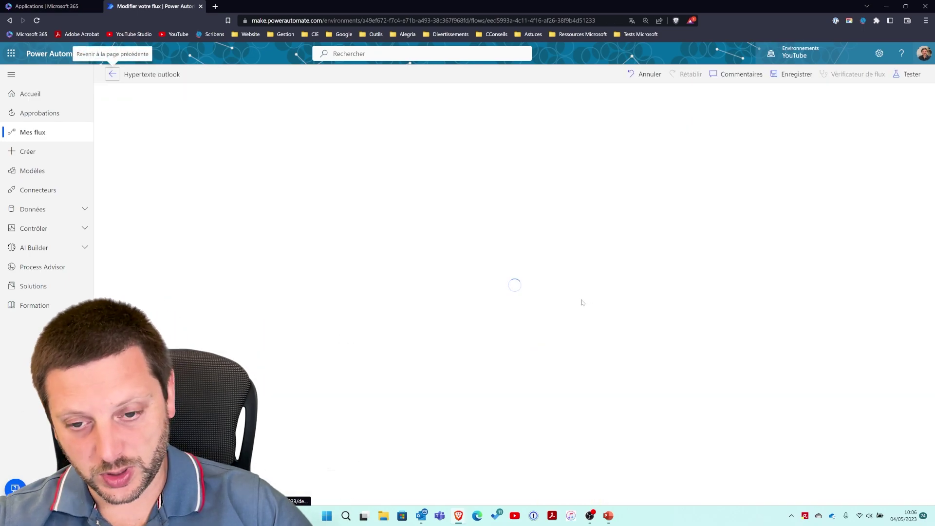
{"action": "left_click", "coordinate": [499, 222]}
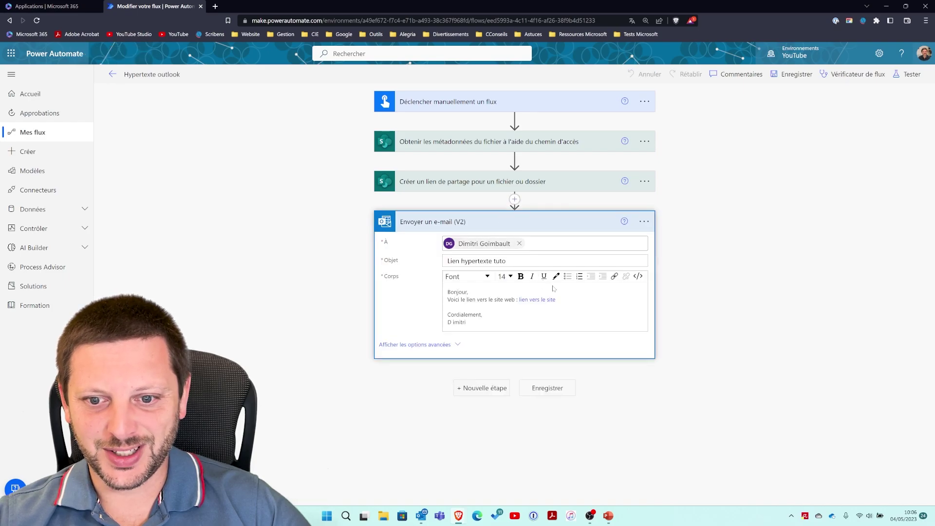
{"action": "left_click", "coordinate": [640, 278]}
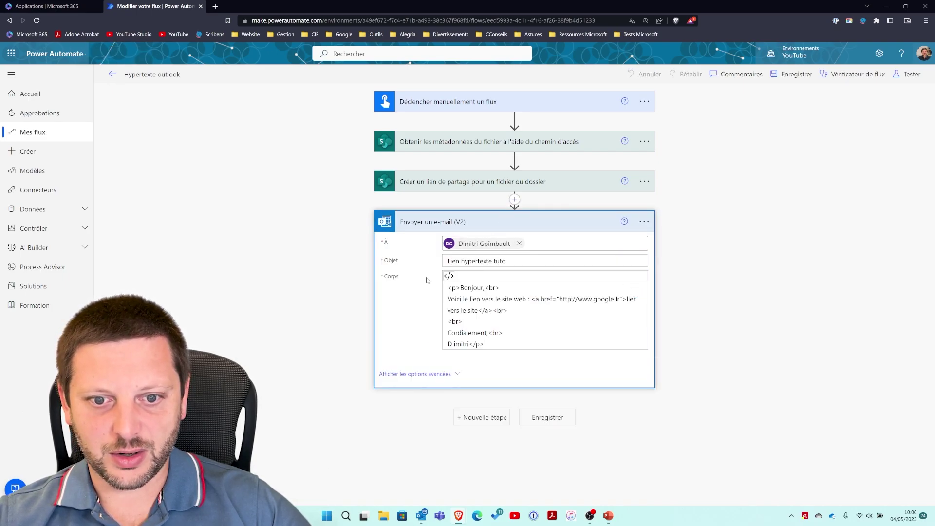
{"action": "left_click", "coordinate": [448, 276]}
Run a manual test of the flow and try the "lien vers le site" link in the e-mail received in Outlook.
{"action": "left_click", "coordinate": [908, 75]}
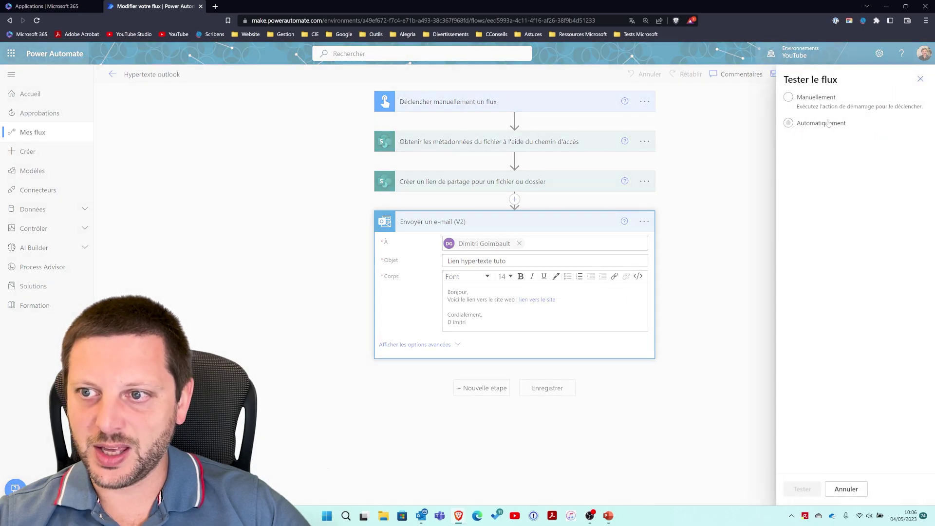
{"action": "left_click", "coordinate": [816, 100]}
{"action": "left_click", "coordinate": [808, 486]}
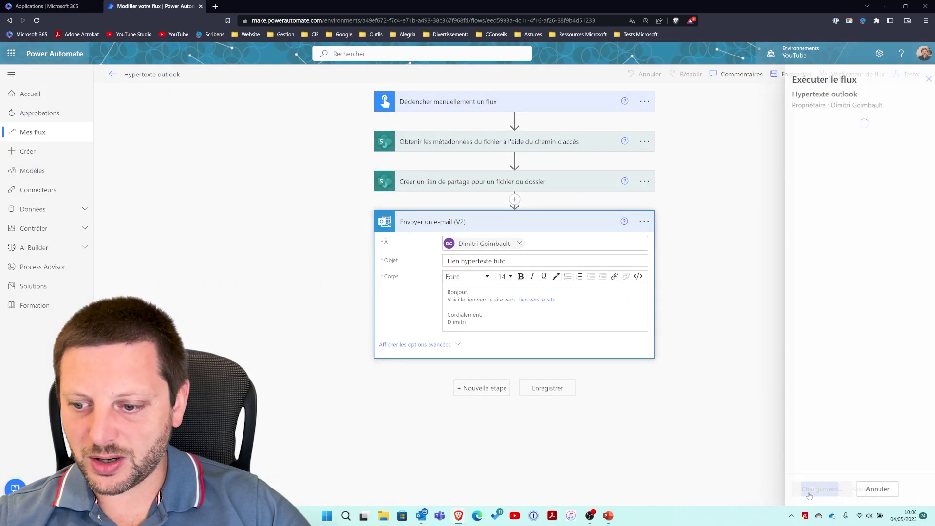
{"action": "left_click", "coordinate": [804, 493]}
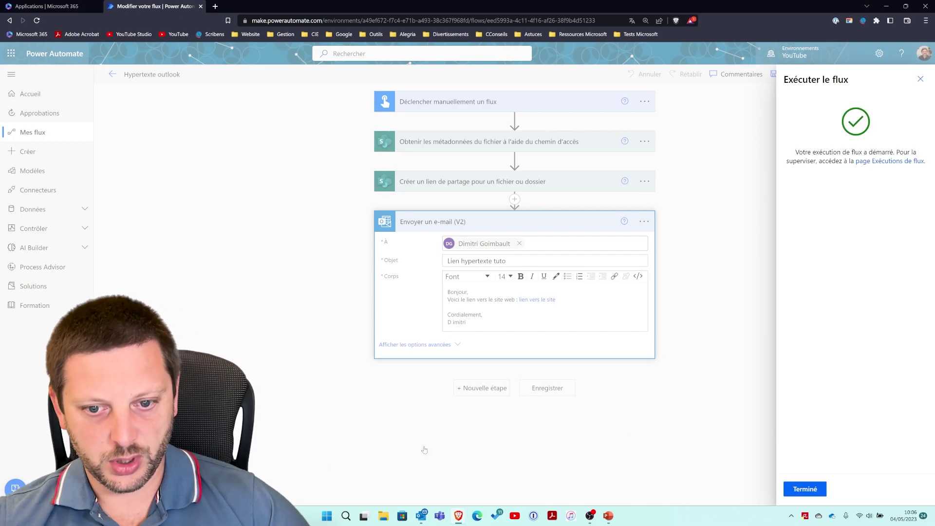
{"action": "left_click", "coordinate": [815, 494]}
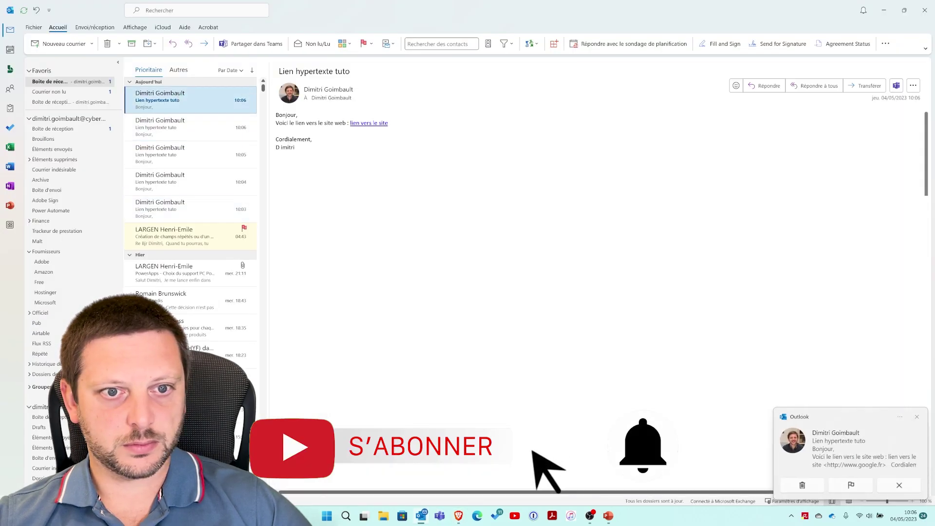
{"action": "left_click", "coordinate": [366, 124]}
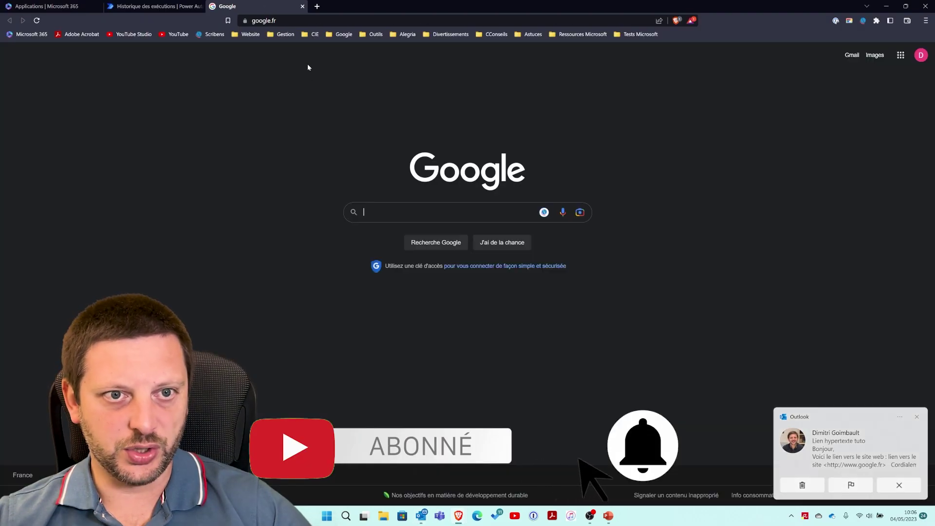
{"action": "left_click", "coordinate": [303, 6]}
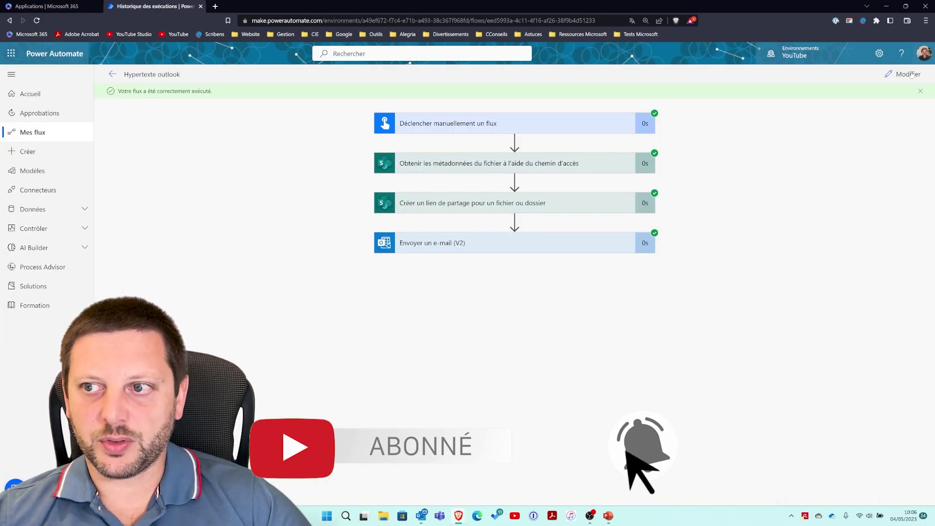
Reopen the flow for editing and insert an "Initialiser la variable" action just before "Envoyer un e-mail (V2)".
{"action": "left_click", "coordinate": [907, 74]}
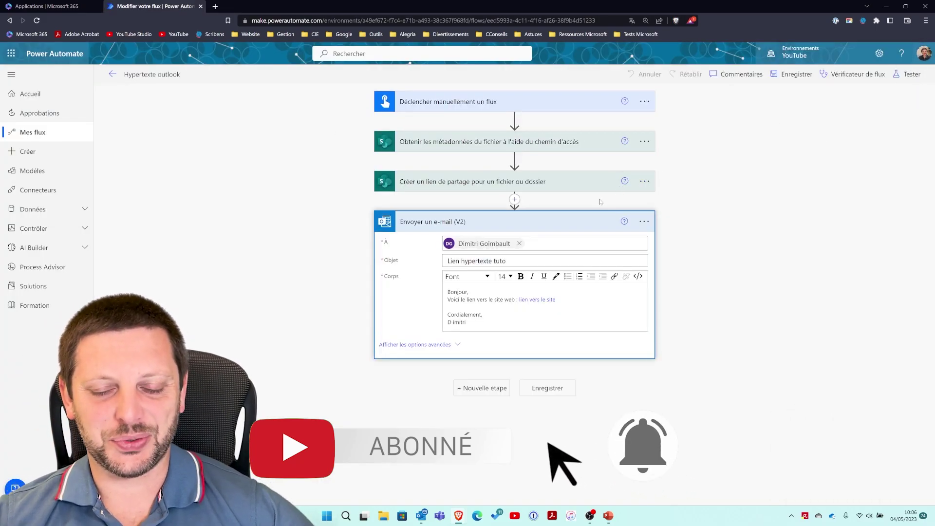
{"action": "left_click", "coordinate": [515, 199]}
{"action": "left_click", "coordinate": [513, 212]}
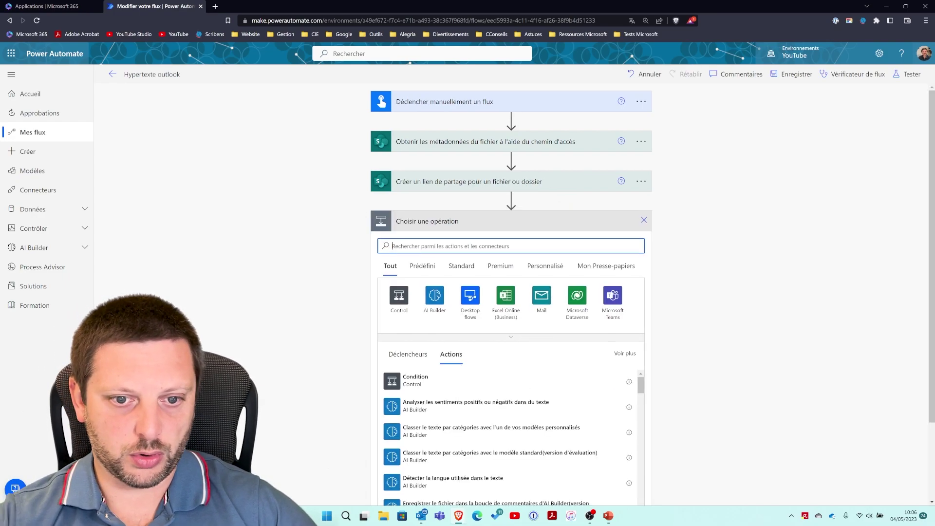
{"action": "type", "text": "variable"}
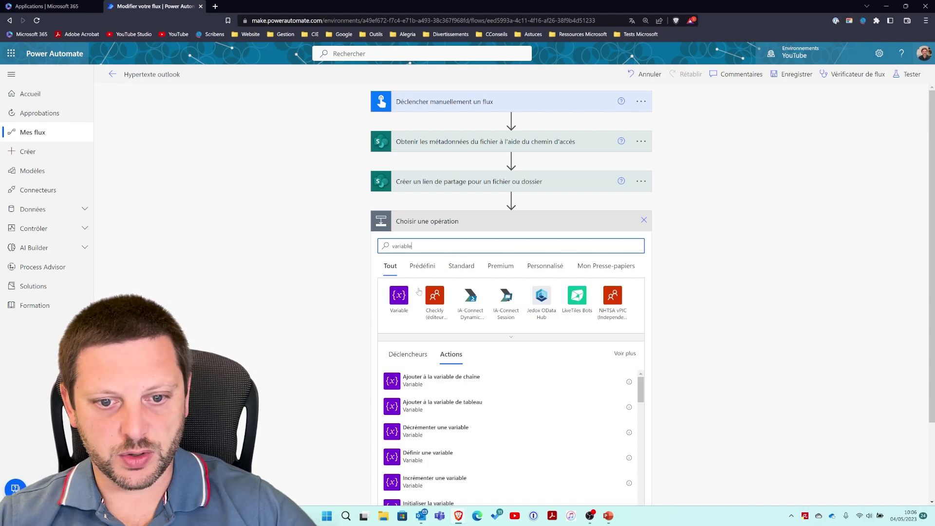
{"action": "left_click", "coordinate": [399, 294]}
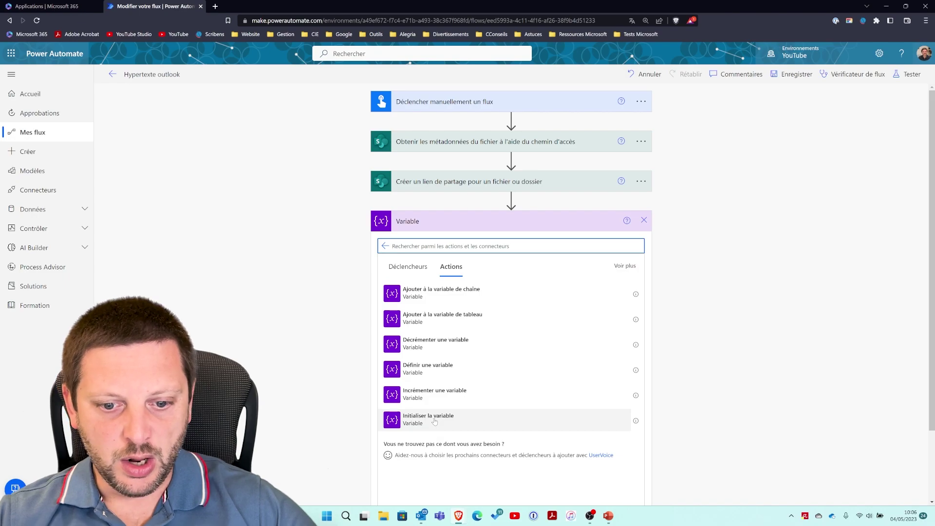
{"action": "left_click", "coordinate": [434, 420]}
{"action": "type", "text": "siteweb"}
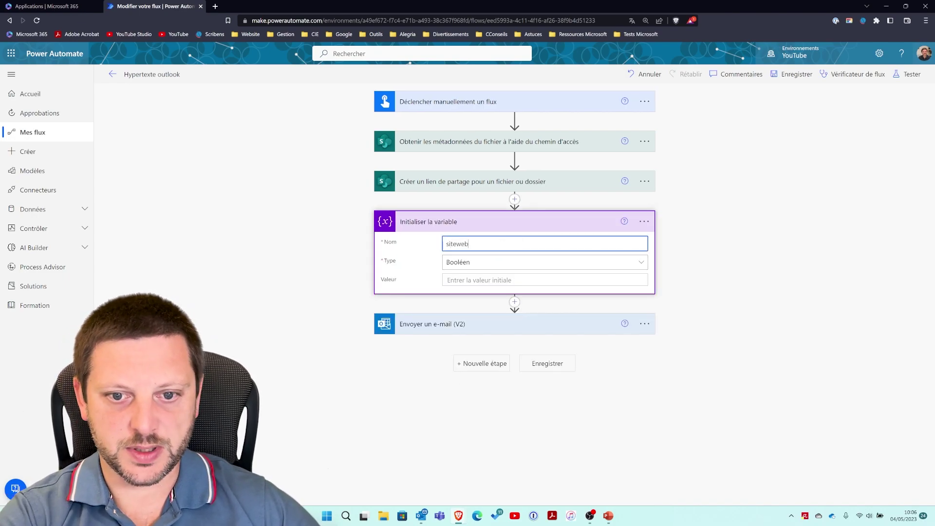
{"action": "left_click", "coordinate": [481, 269]}
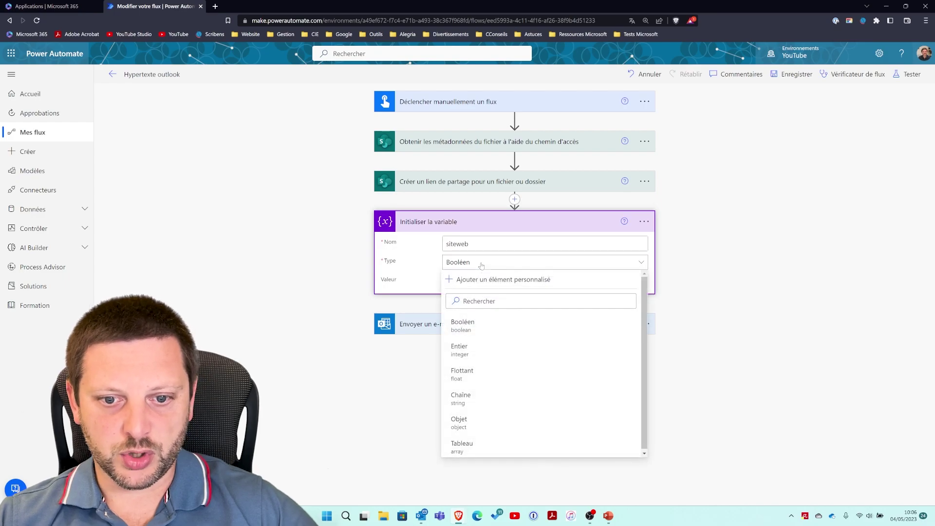
{"action": "left_click", "coordinate": [480, 395]}
{"action": "key", "text": "Tab"}
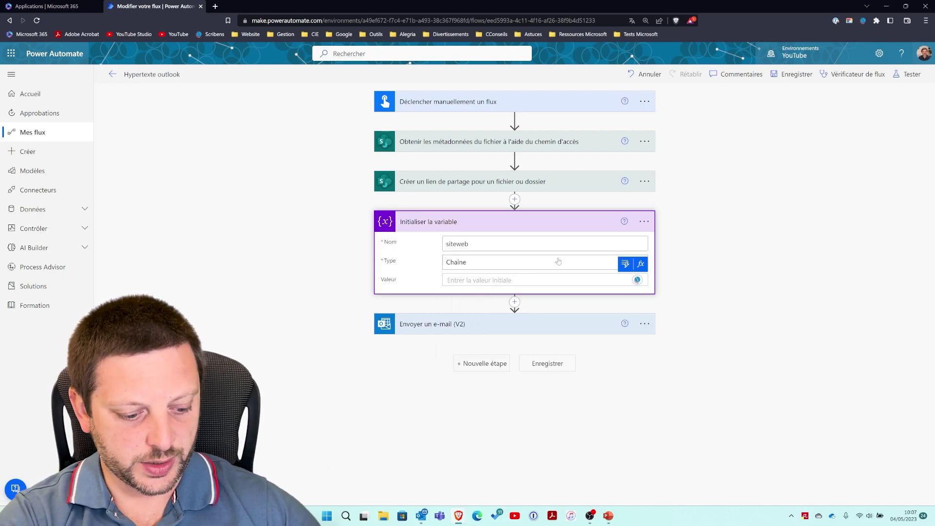
{"action": "type", "text": "www.goog"}
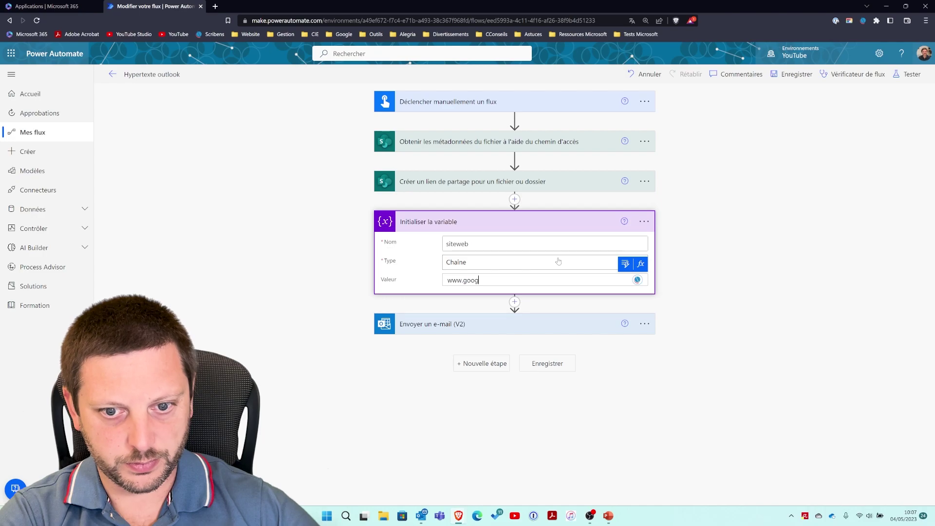
{"action": "type", "text": "le.fr"}
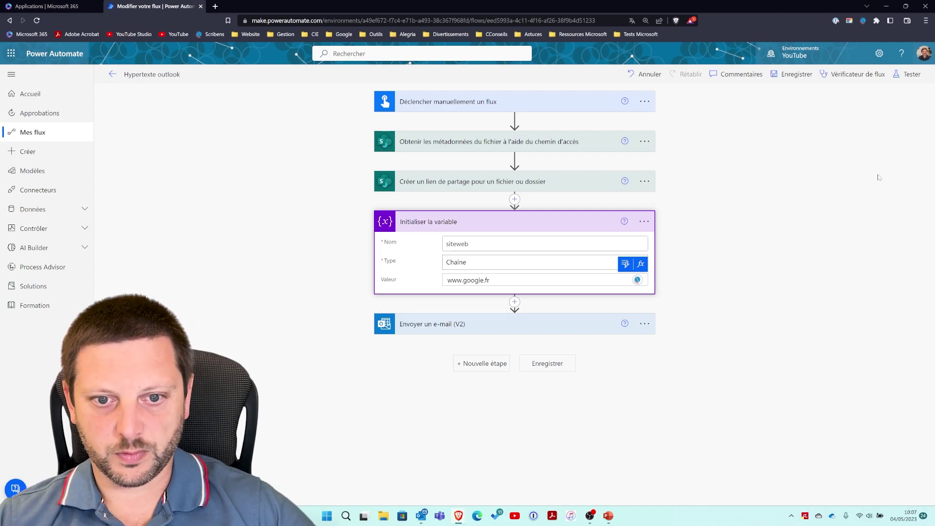
{"action": "left_click", "coordinate": [793, 74]}
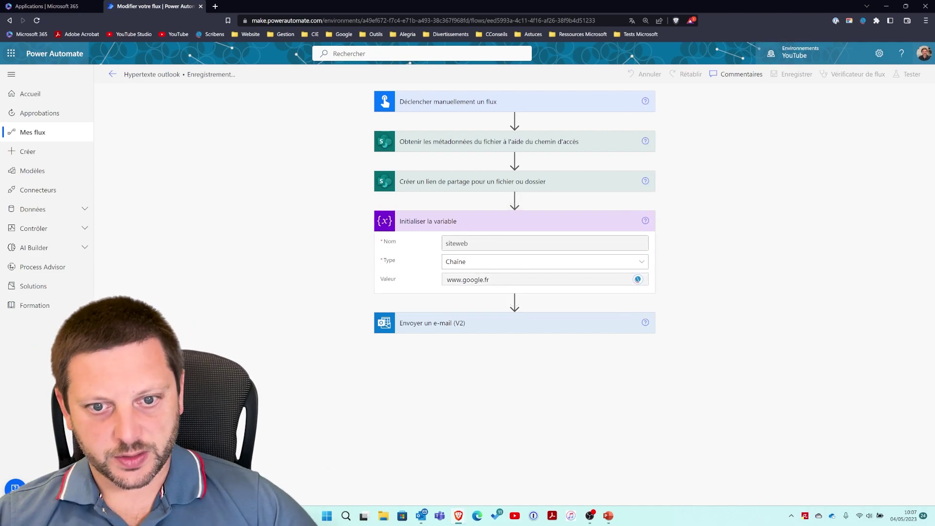
Add the line "Lien de la variable:" with the dynamic value siteweb to the e-mail body and save the flow.
{"action": "left_click", "coordinate": [441, 327]}
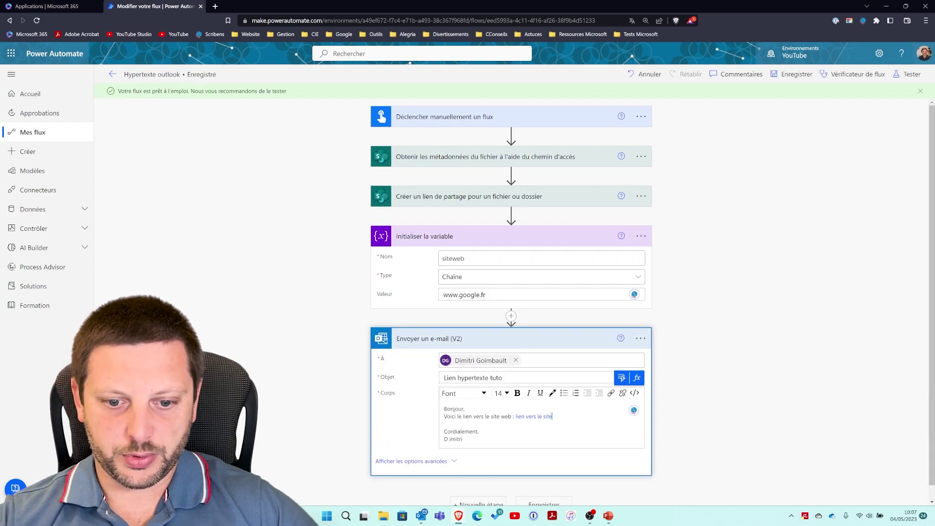
{"action": "key", "text": "Return"}
{"action": "type", "text": "Lien de la variable:"}
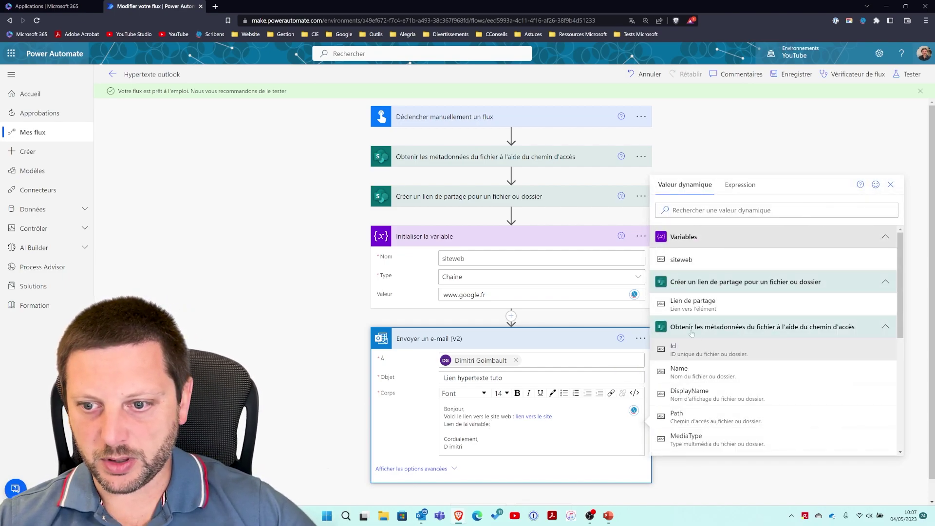
{"action": "left_click", "coordinate": [633, 410]}
{"action": "left_click", "coordinate": [694, 260]}
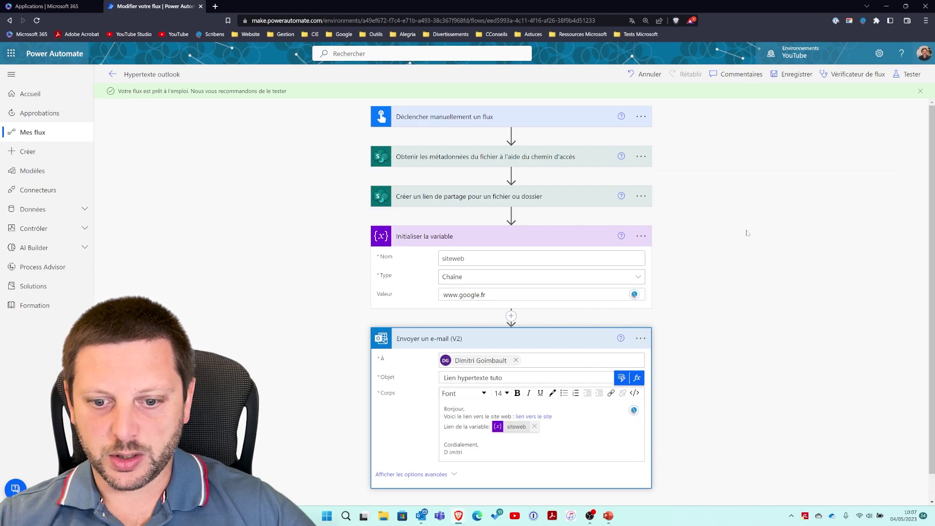
{"action": "left_click", "coordinate": [787, 79]}
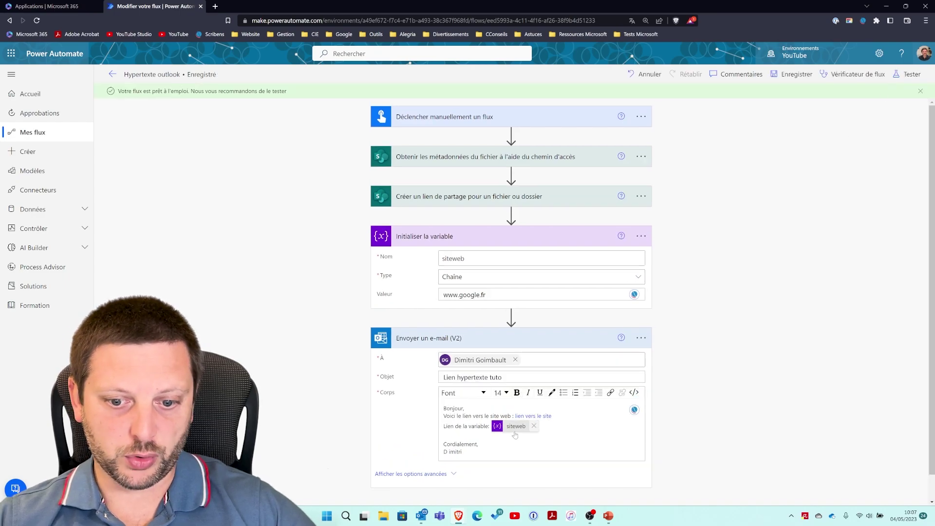
Run a manual test of the flow with the siteweb variable in the e-mail.
{"action": "left_click", "coordinate": [909, 74]}
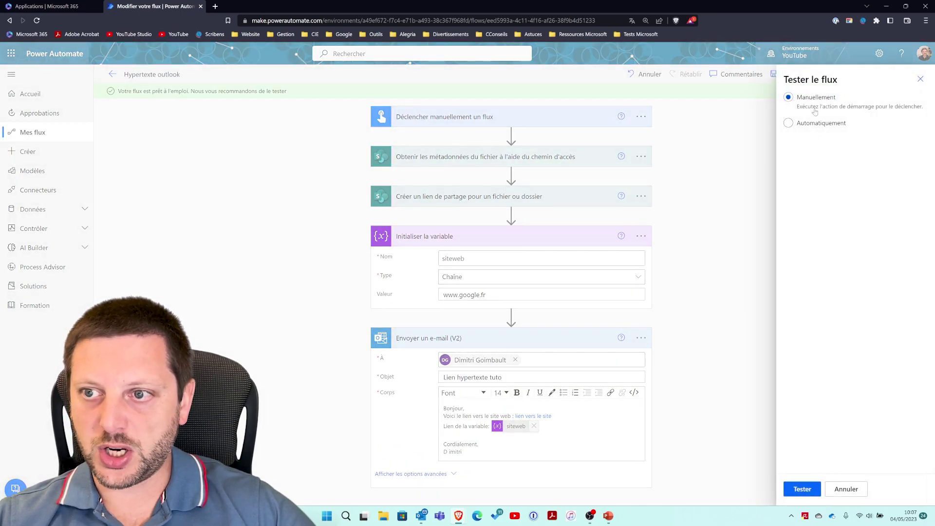
{"action": "left_click", "coordinate": [802, 489]}
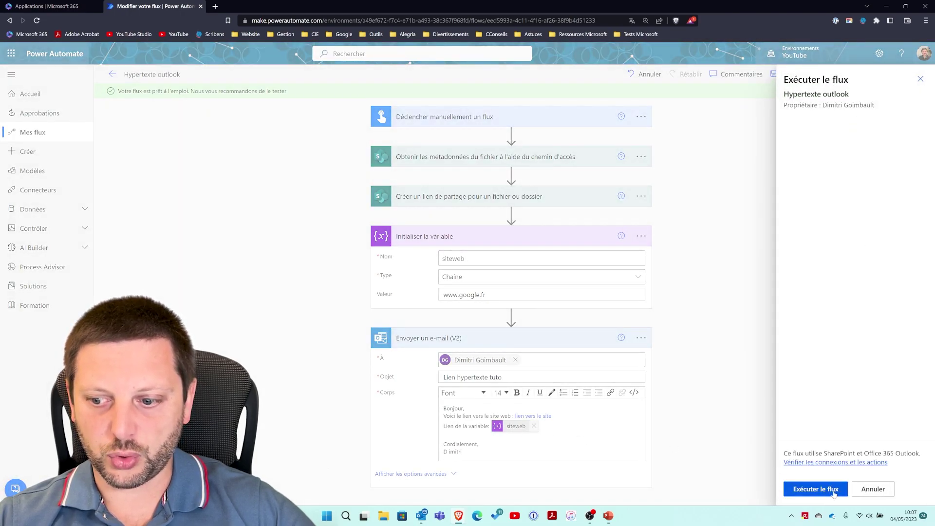
{"action": "left_click", "coordinate": [834, 489]}
{"action": "left_click", "coordinate": [803, 489]}
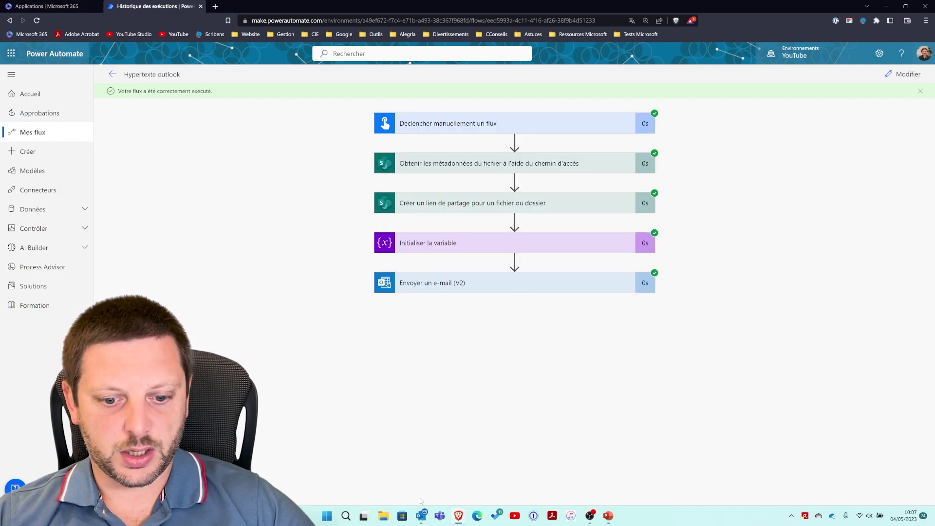
{"action": "left_click", "coordinate": [422, 515]}
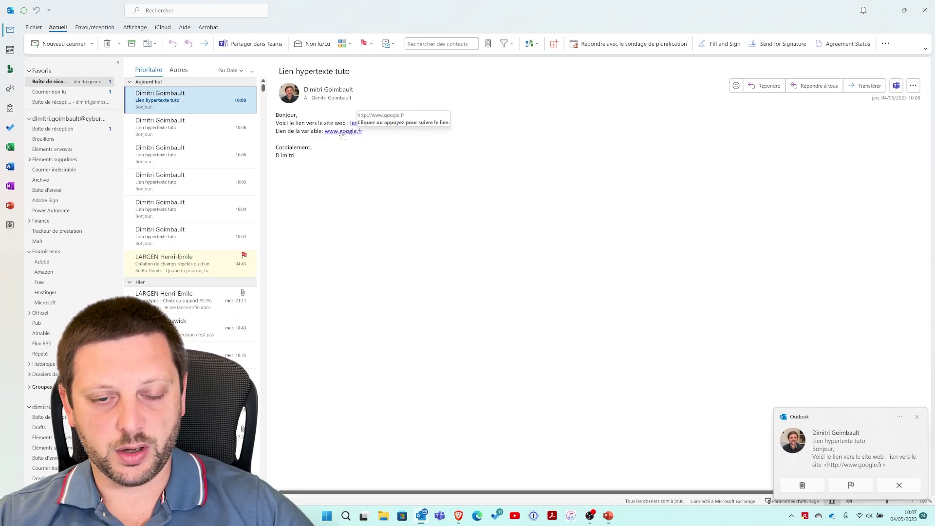
{"action": "left_click", "coordinate": [344, 132]}
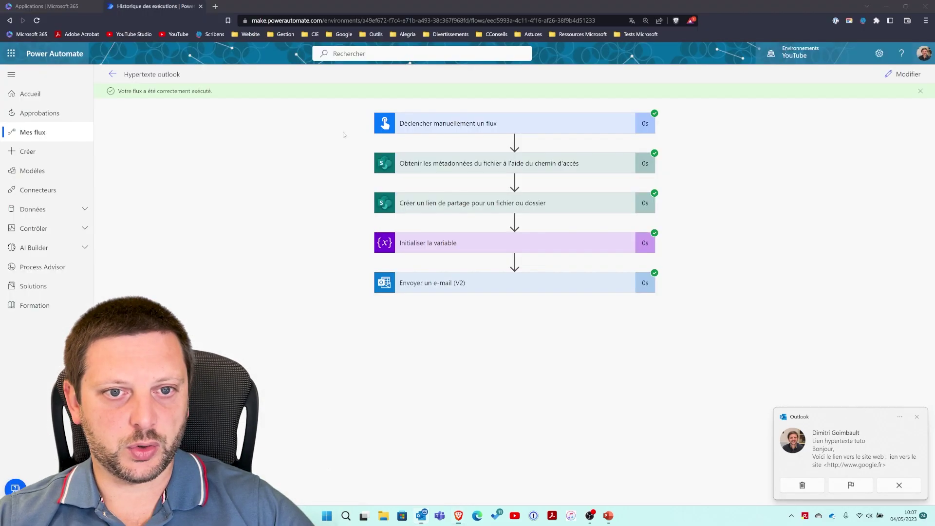
{"action": "left_click", "coordinate": [302, 6]}
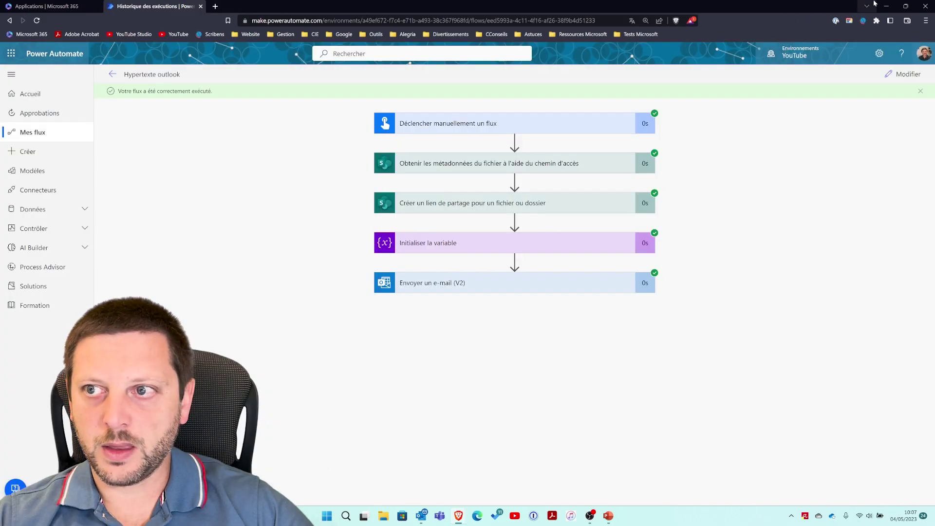
{"action": "left_click", "coordinate": [886, 6]}
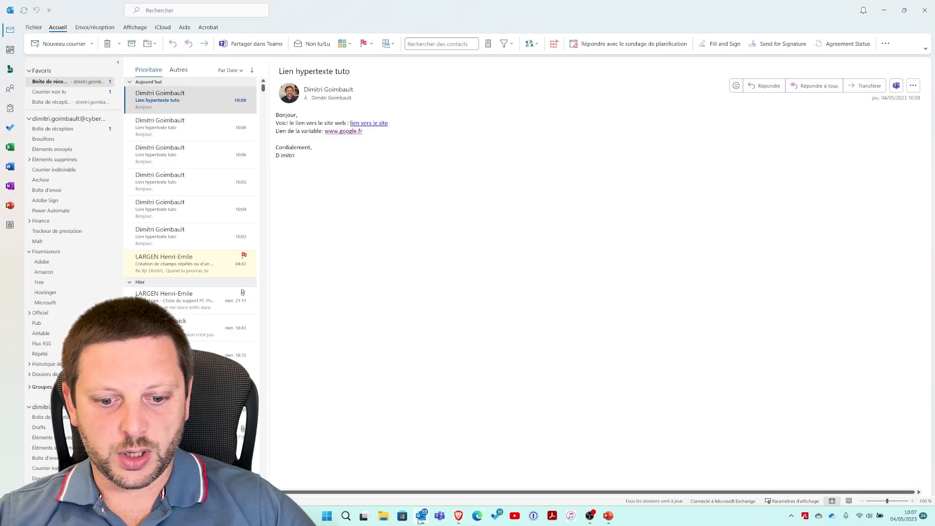
Return to the flow in edit mode and review the settings of the two SharePoint actions for file metadata and the sharing link.
{"action": "left_click", "coordinate": [458, 516]}
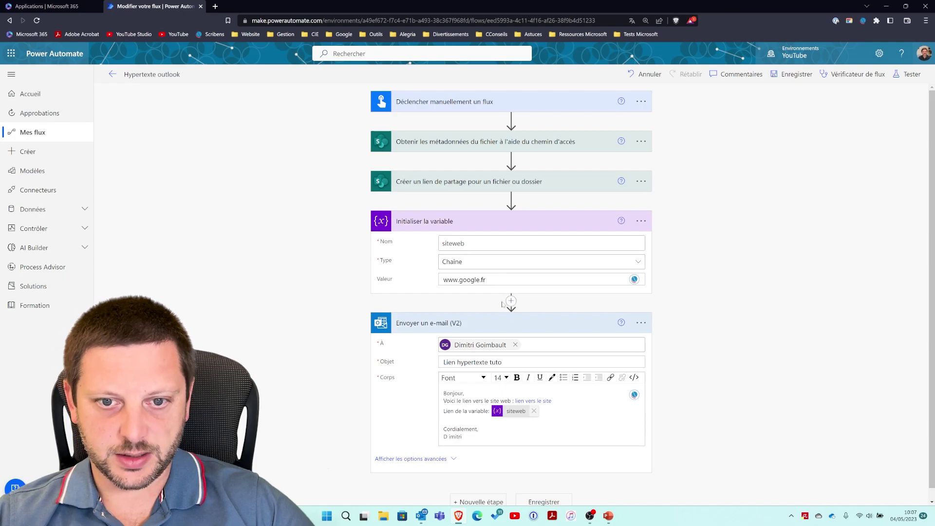
{"action": "left_click", "coordinate": [469, 182]}
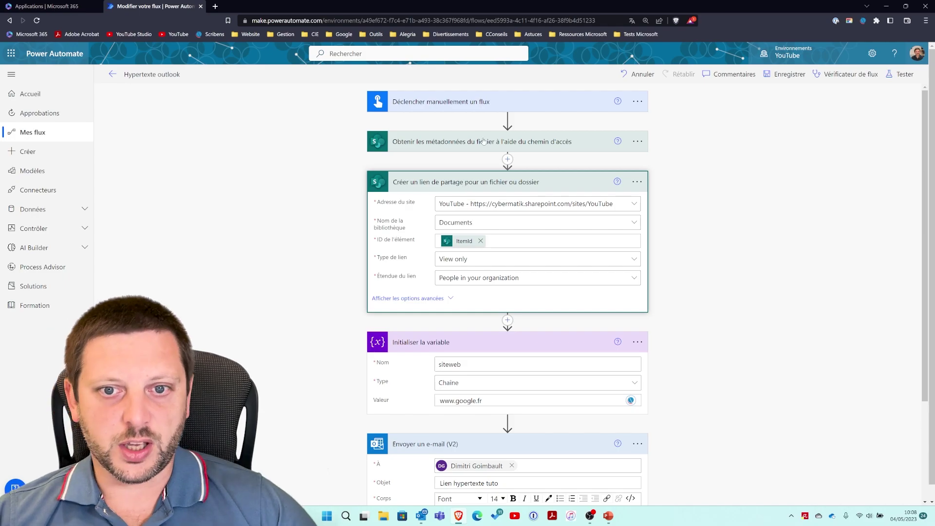
{"action": "left_click", "coordinate": [462, 147]}
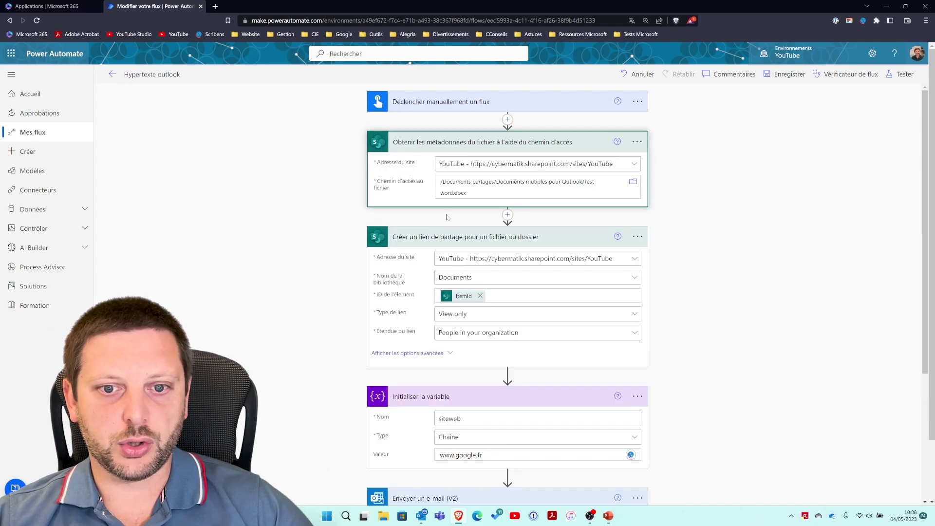
{"action": "left_click", "coordinate": [458, 141]}
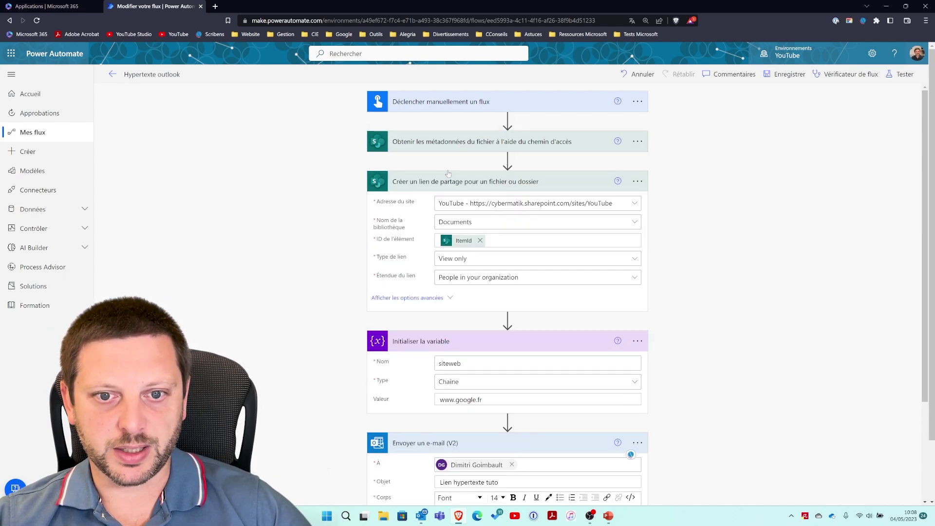
{"action": "left_click", "coordinate": [449, 185]}
Add the line "Lien sharepoint :" with the dynamic value Lien de partage below the variable line in the e-mail body.
{"action": "left_click", "coordinate": [471, 325]}
{"action": "left_click", "coordinate": [470, 325]}
{"action": "key", "text": "Return"}
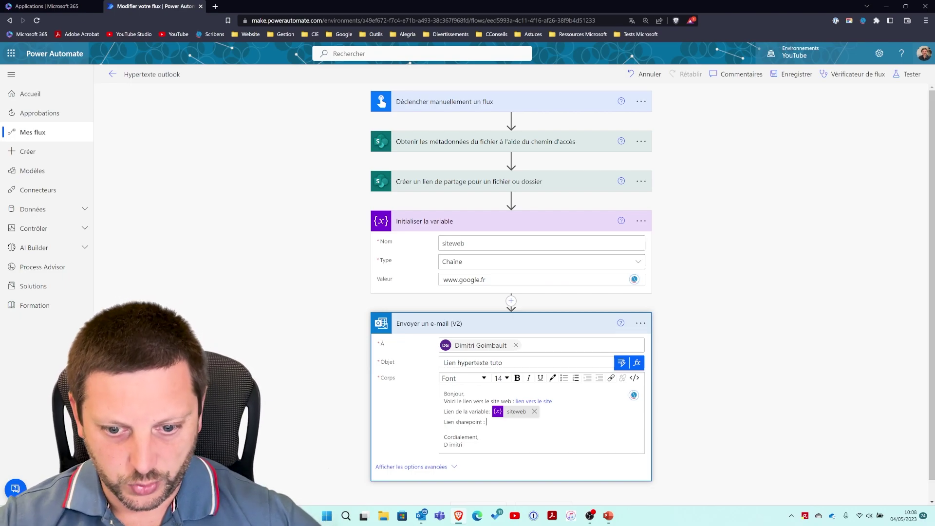
{"action": "left_click", "coordinate": [621, 363]}
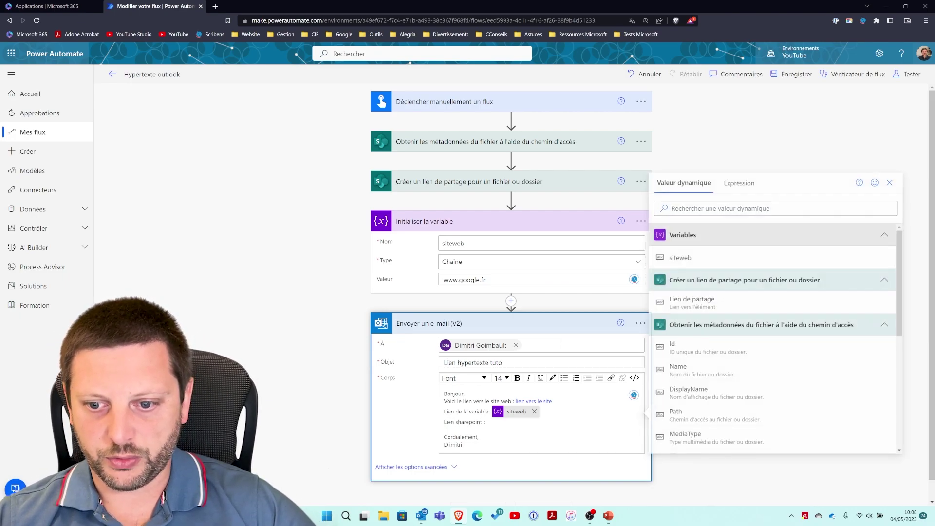
{"action": "left_click", "coordinate": [697, 304]}
Save the flow and run a manual test with the SharePoint sharing link in the e-mail.
{"action": "left_click", "coordinate": [900, 77]}
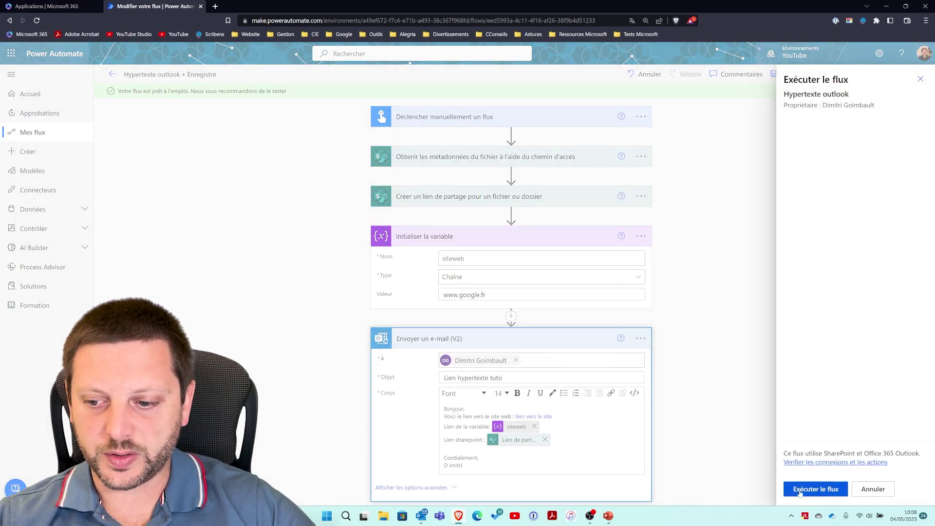
{"action": "left_click", "coordinate": [799, 489]}
{"action": "left_click", "coordinate": [801, 490]}
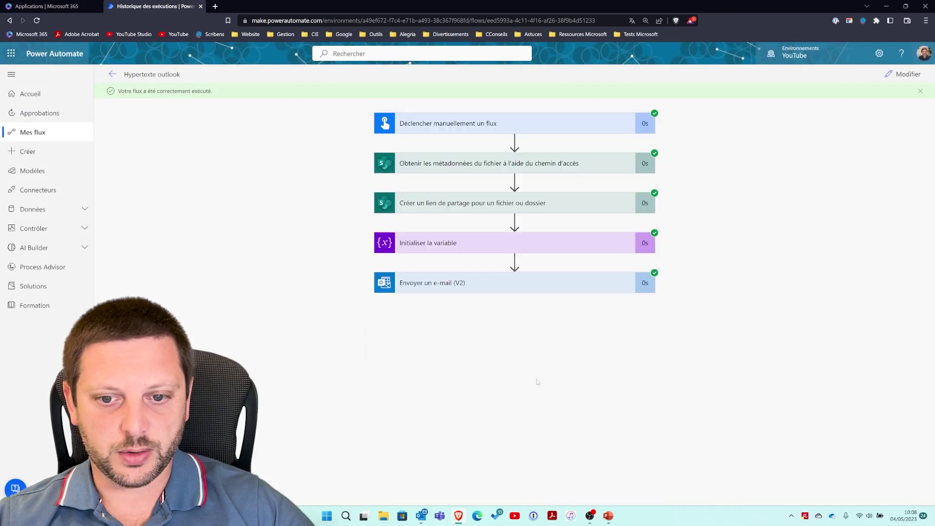
Switch to Outlook and delete the five older "Lien hypertexte tuto" test e-mails, received from 10:03 to 10:06.
{"action": "left_click", "coordinate": [422, 515]}
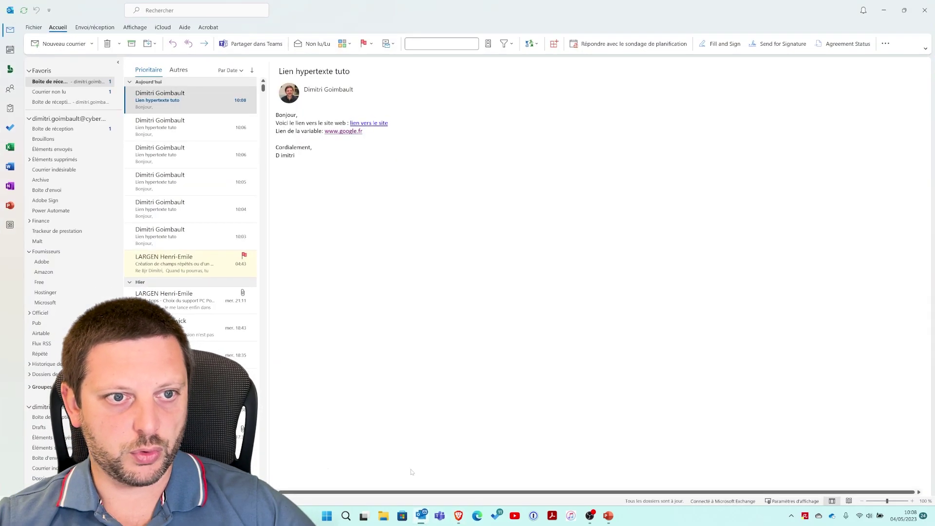
{"action": "left_click", "coordinate": [187, 123]}
{"action": "key", "text": "Delete"}
{"action": "key", "text": "Delete"}
{"action": "key", "text": "Delete"}
{"action": "key", "text": "Delete"}
{"action": "key", "text": "Delete"}
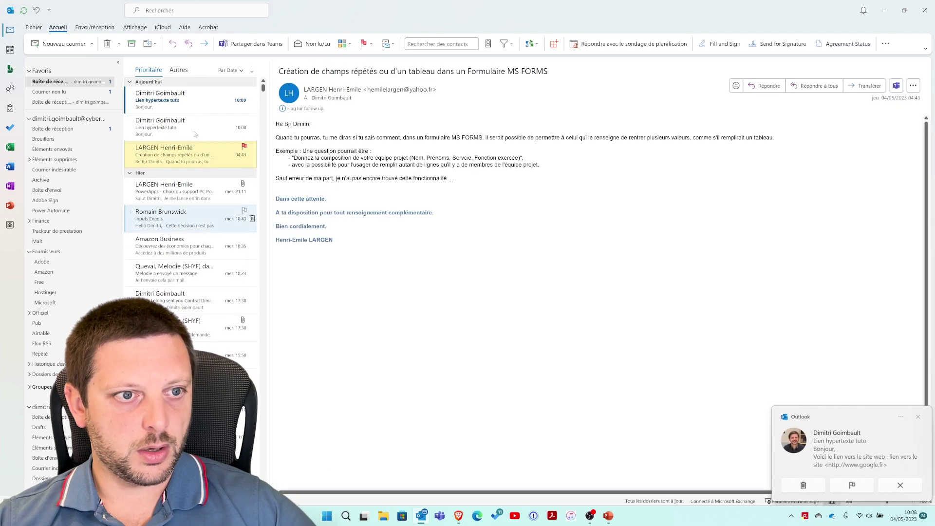
Open the newest "Lien hypertexte tuto" e-mail, try its SharePoint link, and close the opened Word document.
{"action": "left_click", "coordinate": [183, 99]}
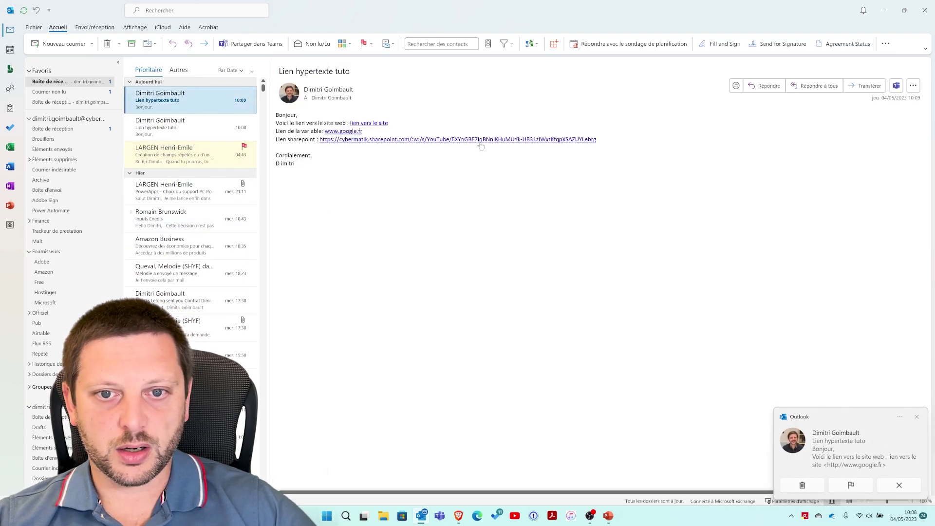
{"action": "left_click", "coordinate": [560, 139]}
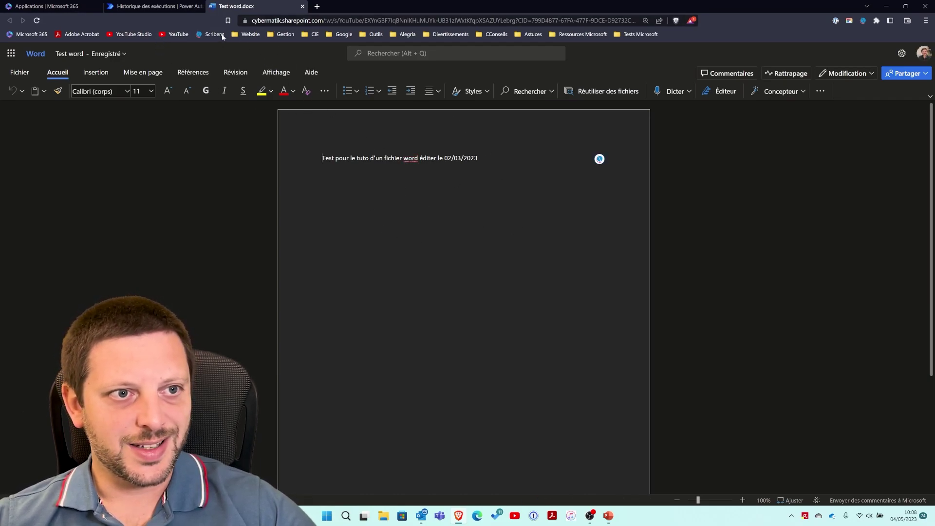
{"action": "left_click", "coordinate": [303, 7]}
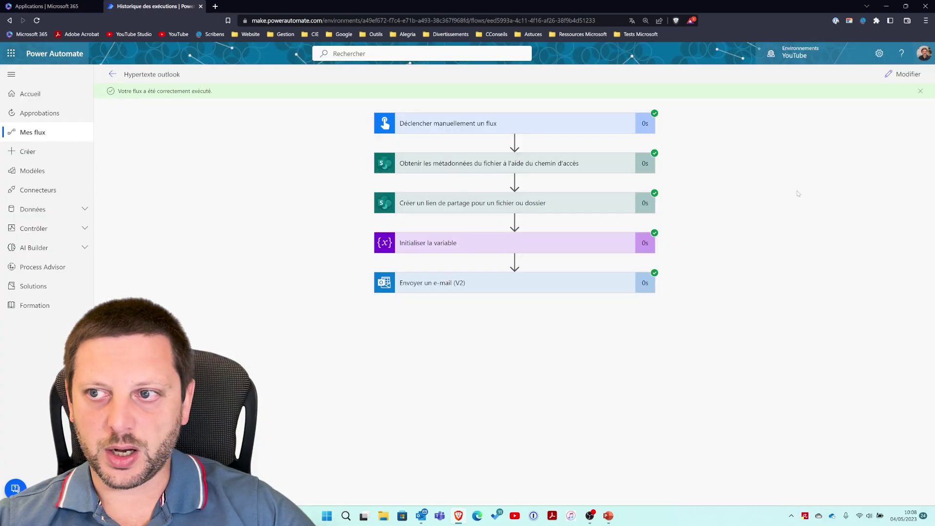
Reopen the flow for editing and check in Outlook how the SharePoint link is displayed in the received e-mail.
{"action": "left_click", "coordinate": [907, 76]}
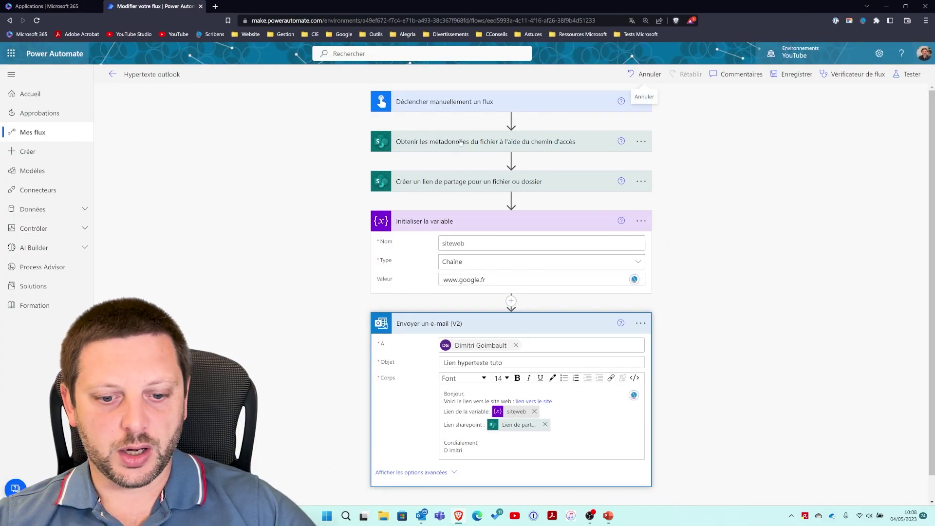
{"action": "left_click", "coordinate": [421, 516]}
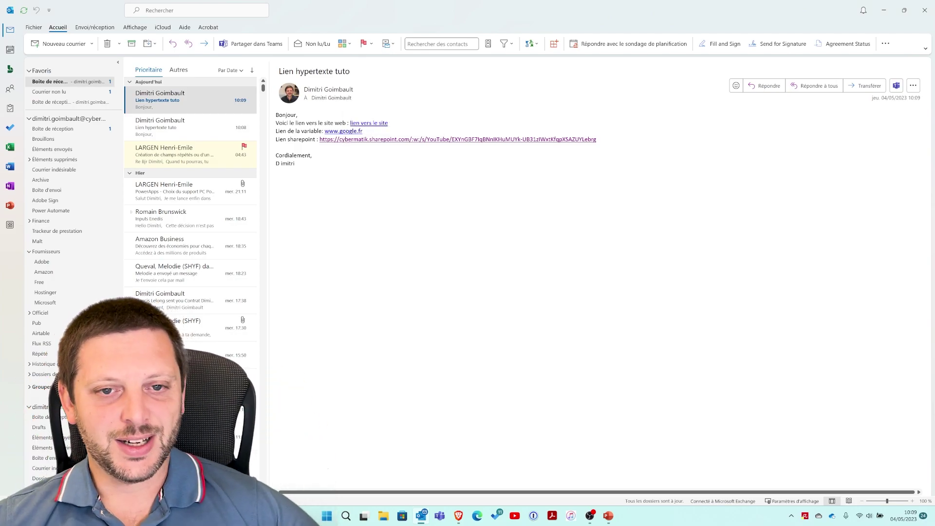
{"action": "left_click", "coordinate": [883, 10]}
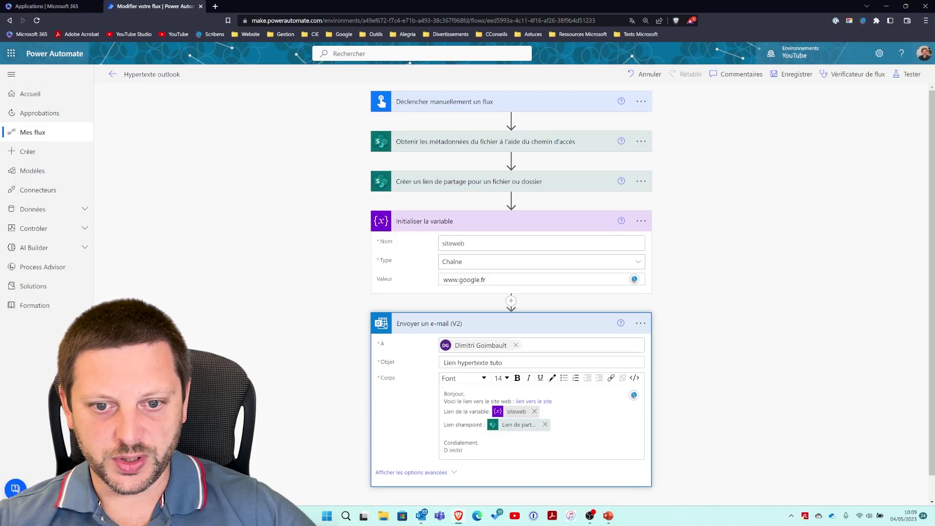
Replace the sharing link value after "Lien sharepoint :" in the e-mail body with the text "Cliquez ici".
{"action": "left_click", "coordinate": [545, 424]}
{"action": "type", "text": "Cliquez"}
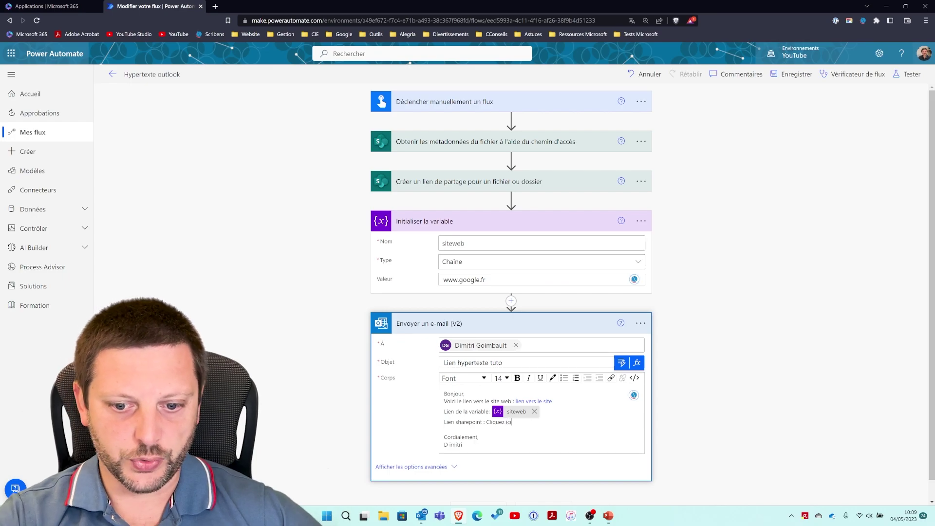
{"action": "key", "text": "ctrl+shift+Left"}
{"action": "key", "text": "ctrl+shift+Left"}
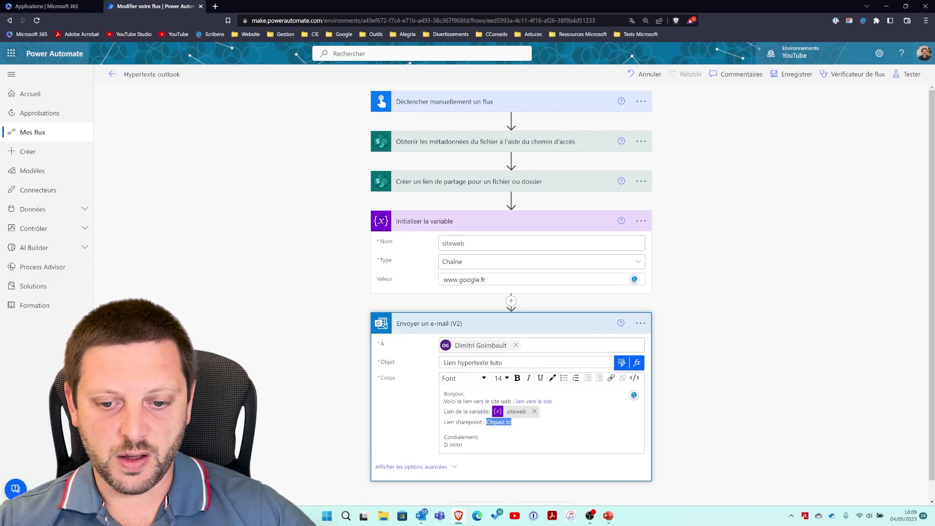
{"action": "left_click", "coordinate": [444, 429]}
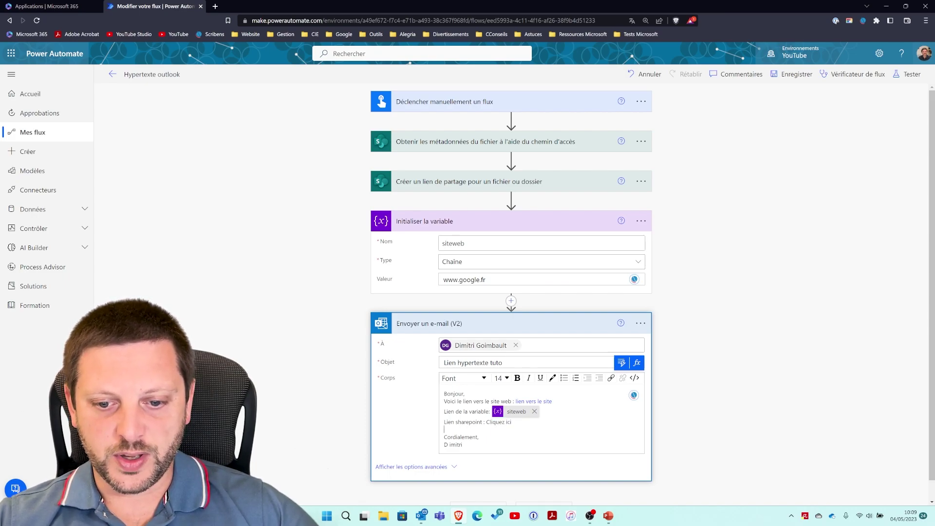
{"action": "key", "text": "ctrl+shift+Left"}
{"action": "key", "text": "ctrl+shift+Left"}
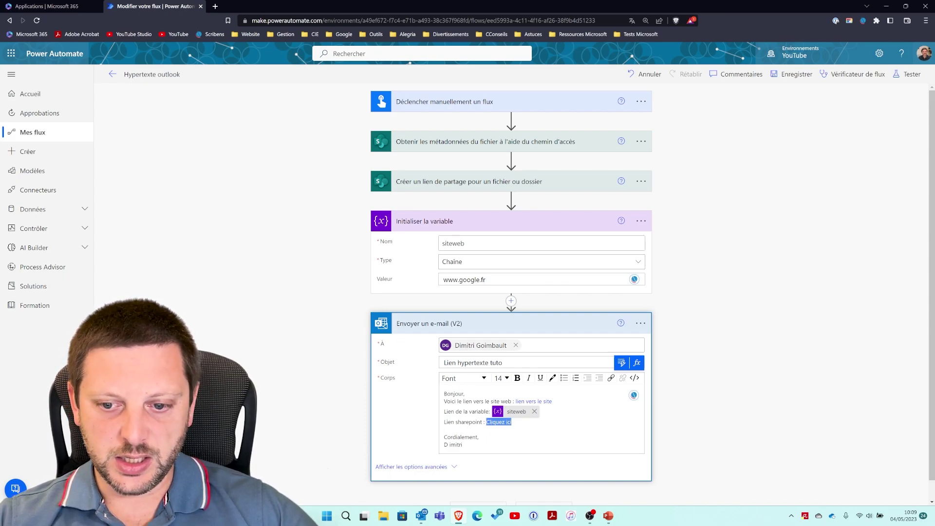
{"action": "left_click", "coordinate": [610, 378]}
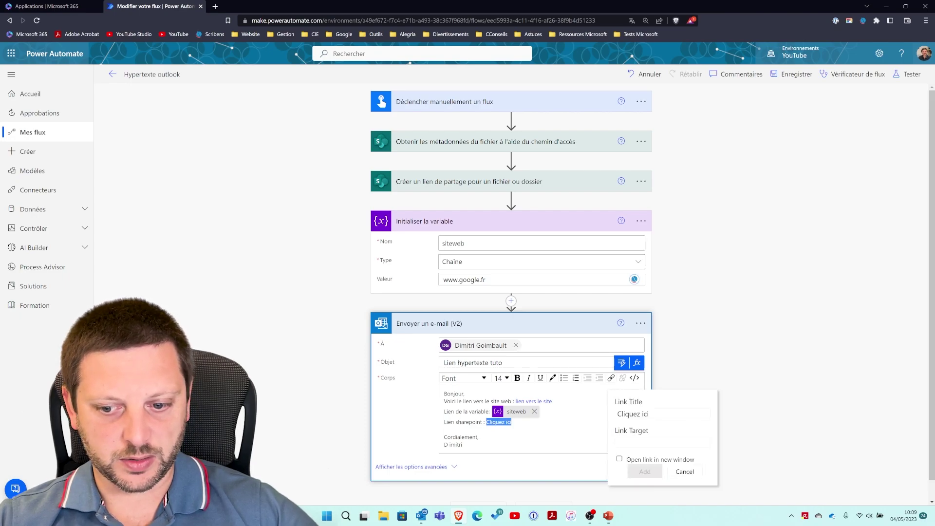
{"action": "left_click", "coordinate": [617, 442]}
{"action": "type", "text": "ww"}
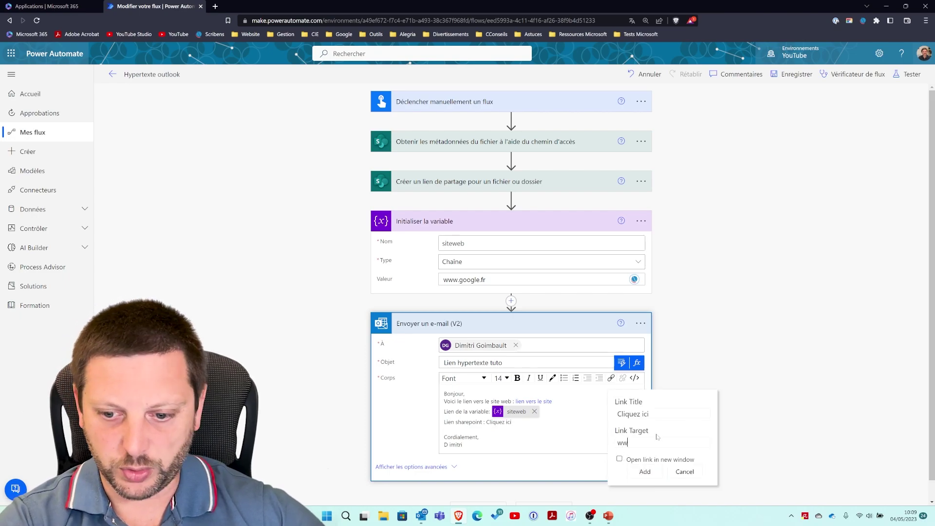
{"action": "type", "text": "w.gg"}
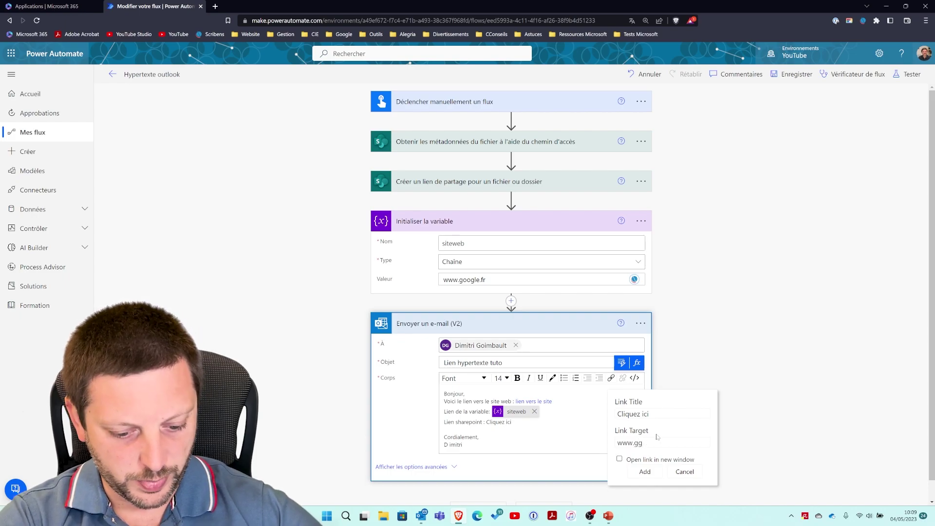
{"action": "key", "text": "BackSpace"}
{"action": "type", "text": "oogle.fr"}
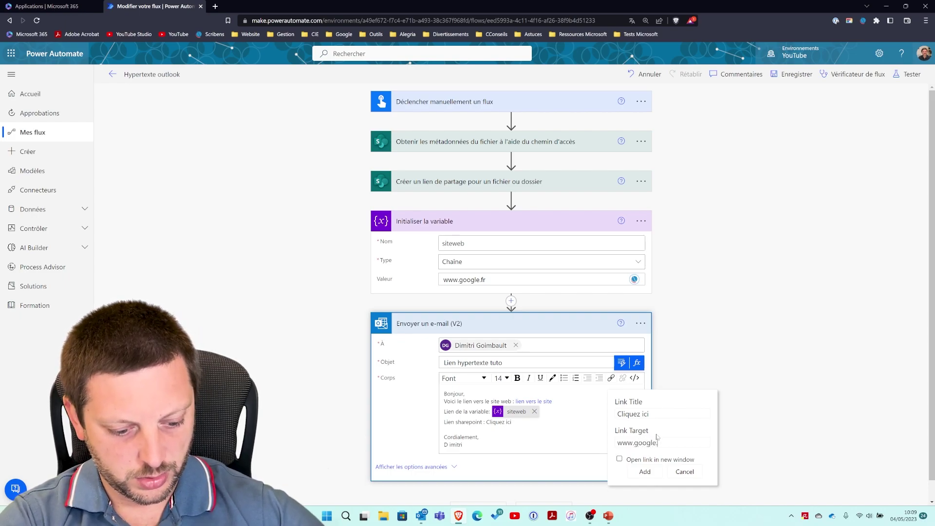
{"action": "left_click", "coordinate": [619, 459]}
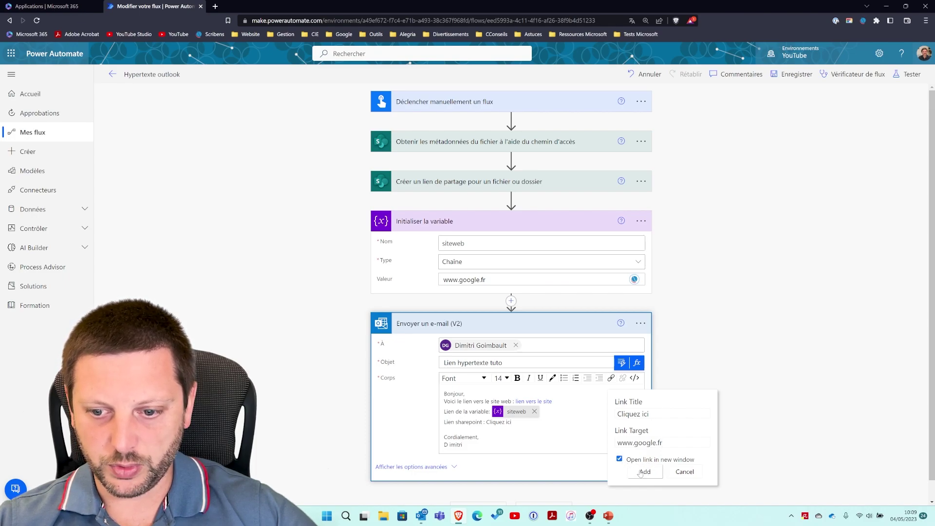
{"action": "left_click", "coordinate": [645, 471]}
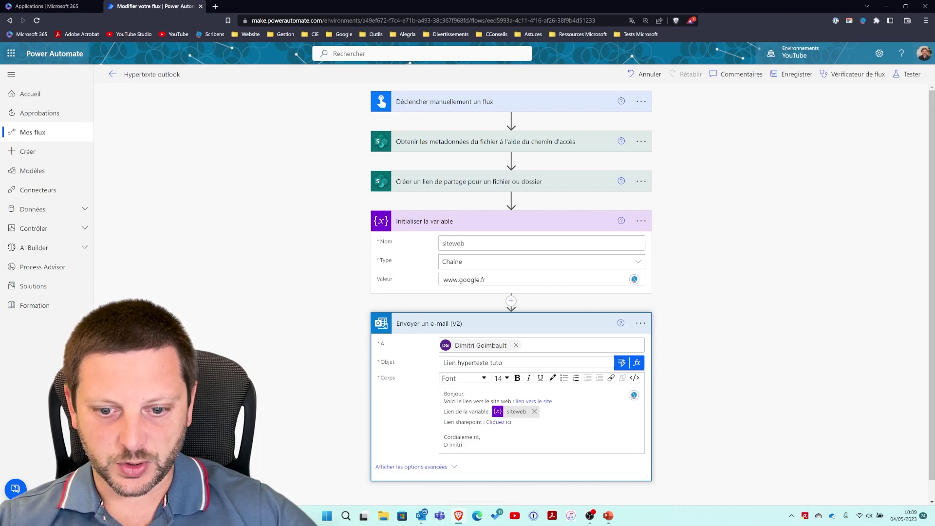
{"action": "left_click", "coordinate": [499, 422]}
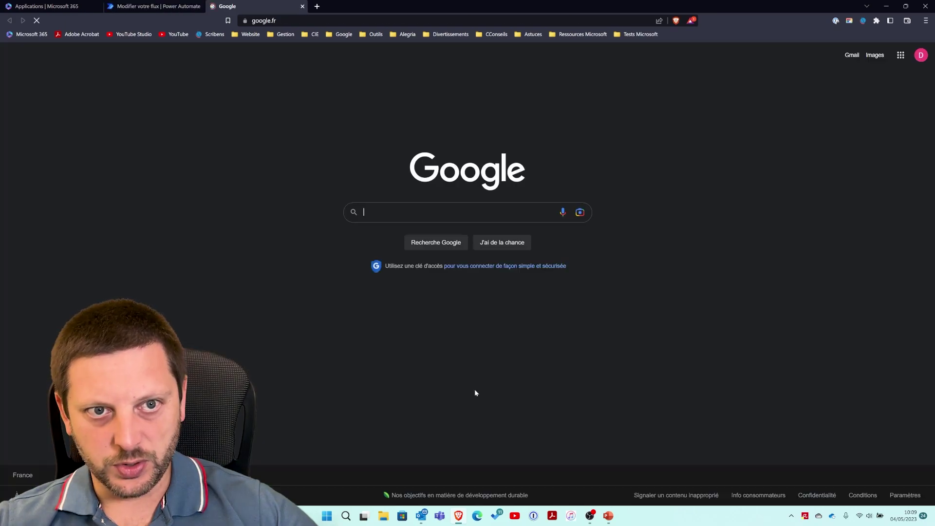
{"action": "left_click", "coordinate": [303, 7]}
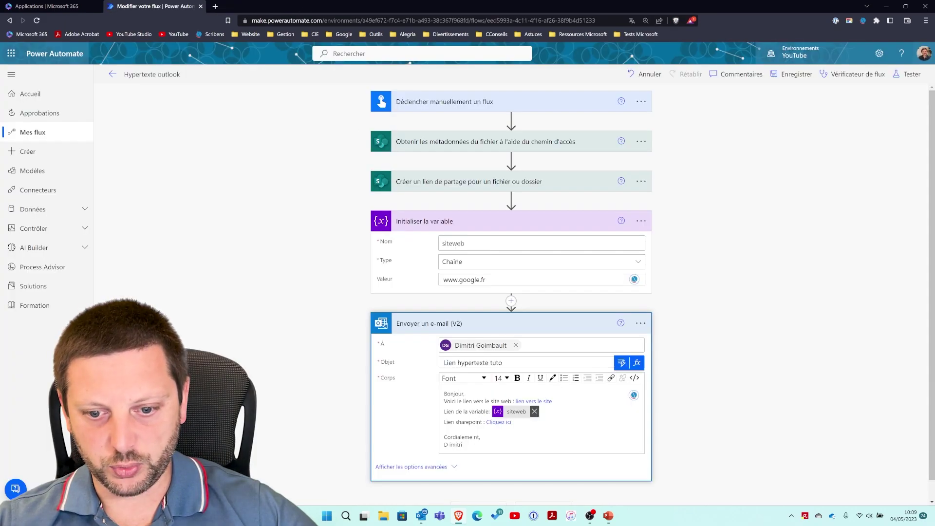
Copy the HTML code of the "Cliquez ici" link from the e-mail body's code view and return to the formatted view.
{"action": "left_click", "coordinate": [635, 378]}
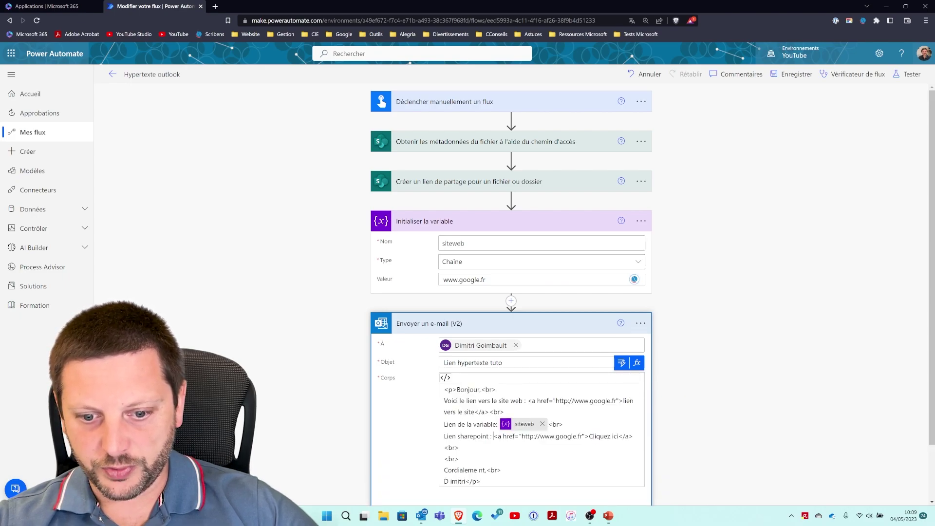
{"action": "left_click_drag", "start_coordinate": [494, 436], "coordinate": [632, 437]}
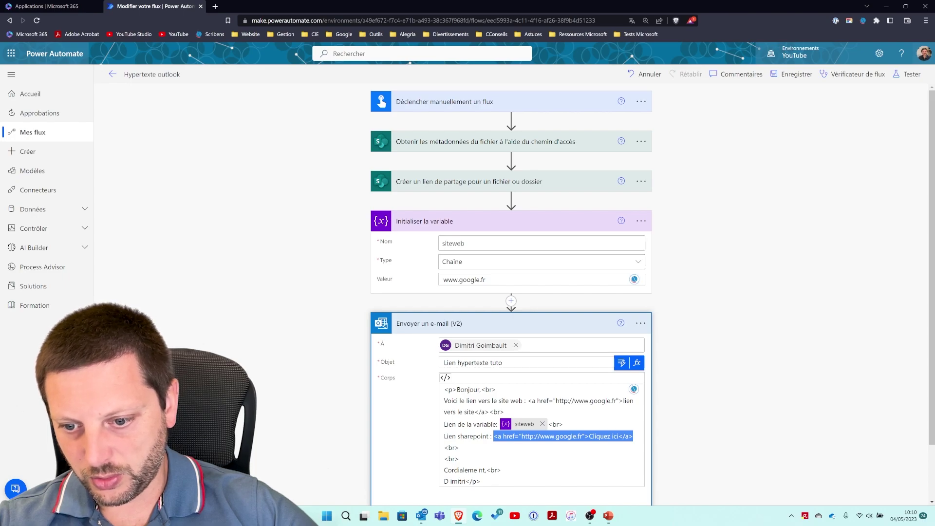
{"action": "left_click_drag", "start_coordinate": [633, 436], "coordinate": [494, 436]}
{"action": "key", "text": "ctrl+c"}
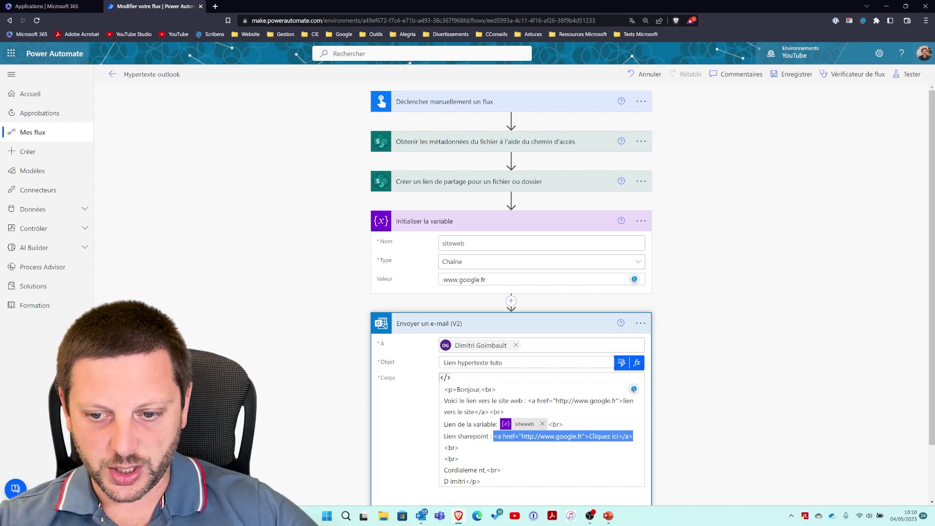
{"action": "left_click", "coordinate": [445, 378]}
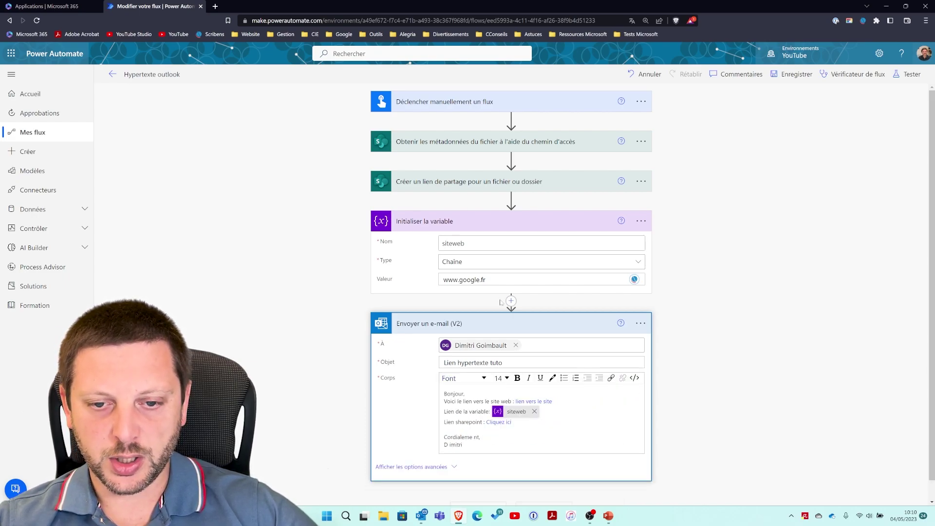
Delete the "Lien de la variable" line with its siteweb variable from the e-mail body.
{"action": "left_click", "coordinate": [523, 277]}
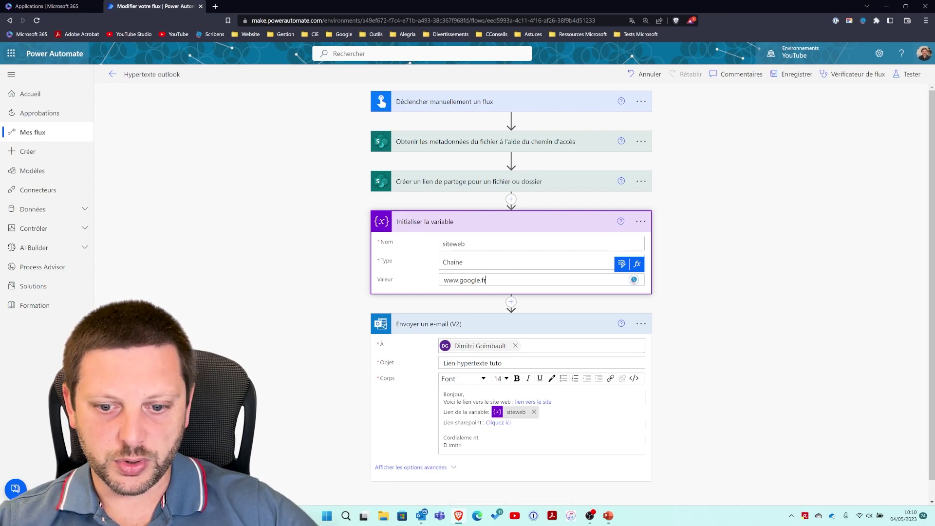
{"action": "left_click", "coordinate": [534, 411]}
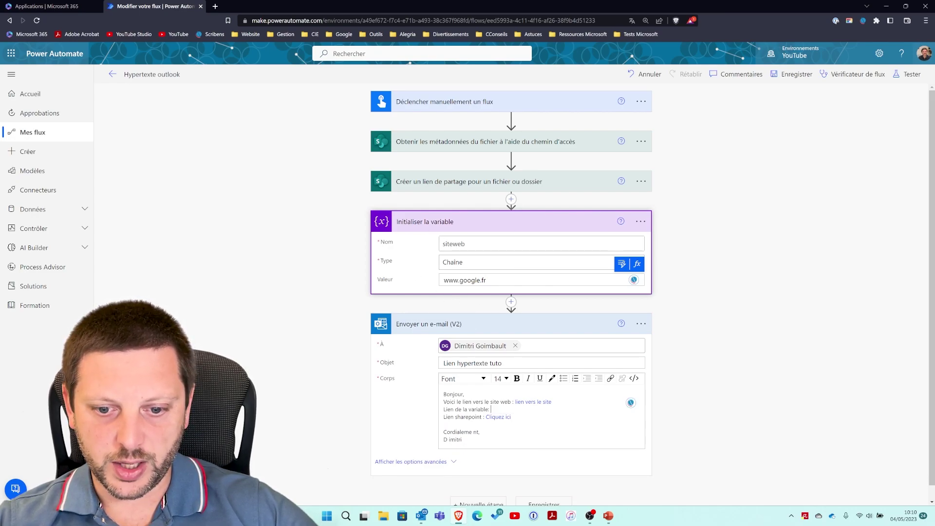
{"action": "left_click_drag", "start_coordinate": [490, 410], "coordinate": [443, 409]}
{"action": "key", "text": "BackSpace"}
{"action": "key", "text": "BackSpace"}
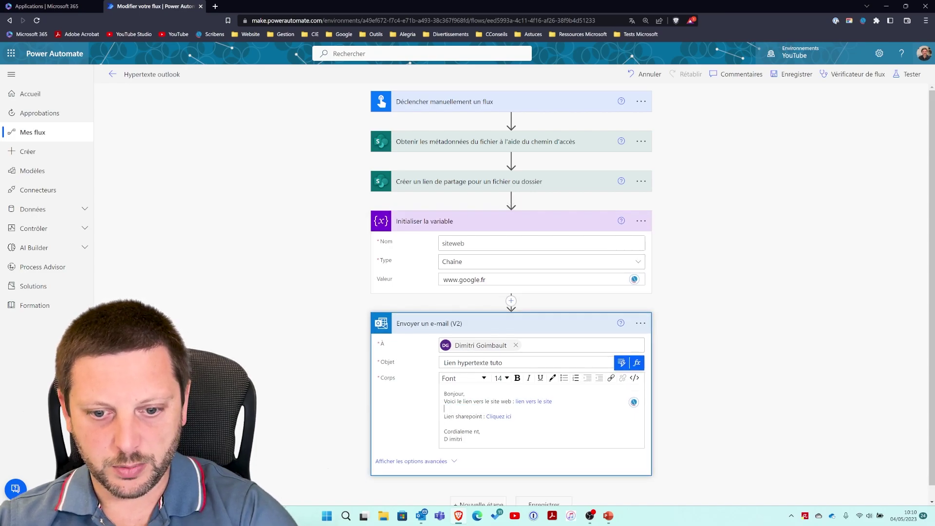
Set the siteweb variable's value to the copied HTML link code, with the dynamic SharePoint sharing link (Lien de partage) as its href address.
{"action": "left_click_drag", "start_coordinate": [486, 279], "coordinate": [438, 282]}
{"action": "key", "text": "ctrl+v"}
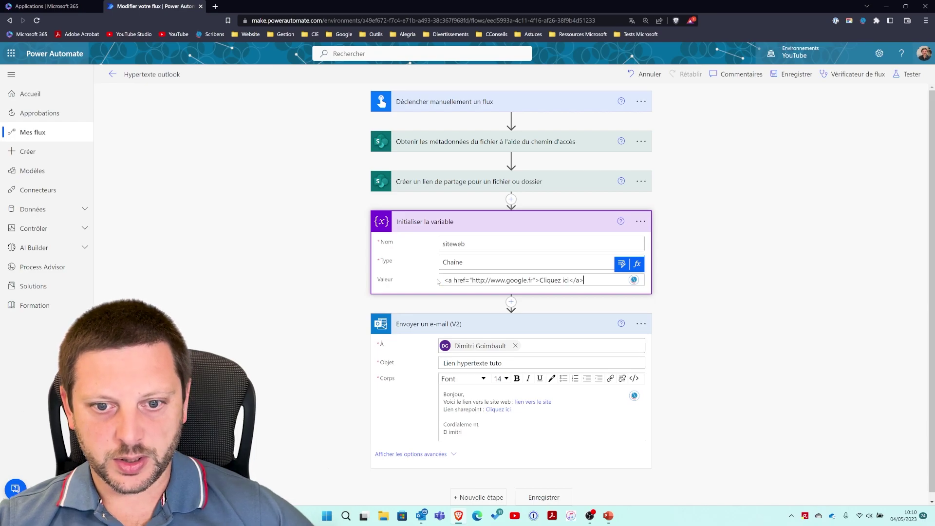
{"action": "left_click_drag", "start_coordinate": [535, 280], "coordinate": [472, 281]}
{"action": "left_click", "coordinate": [533, 281]}
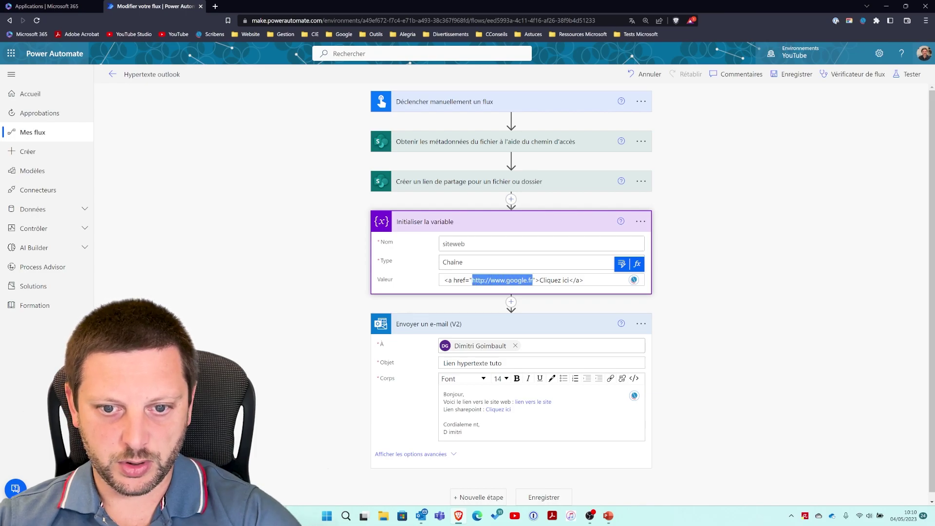
{"action": "key", "text": "BackSpace"}
{"action": "left_click", "coordinate": [622, 264]}
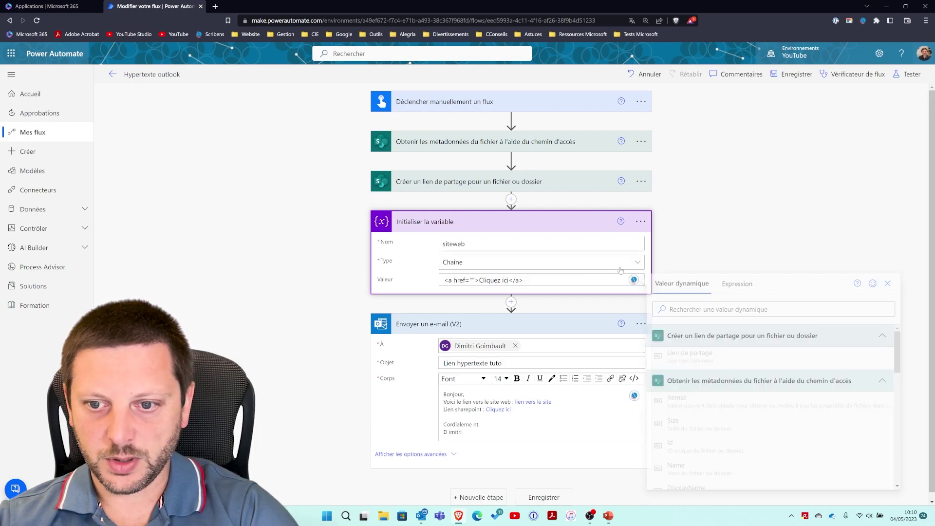
{"action": "left_click", "coordinate": [684, 302]}
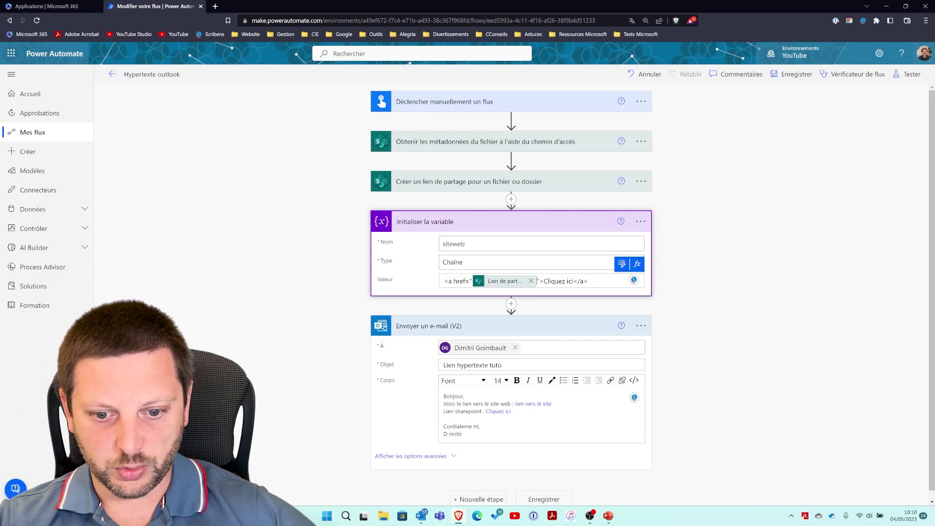
Replace the "Cliquez ici" link after "Lien sharepoint :" in the e-mail body with the siteweb variable.
{"action": "left_click", "coordinate": [526, 364]}
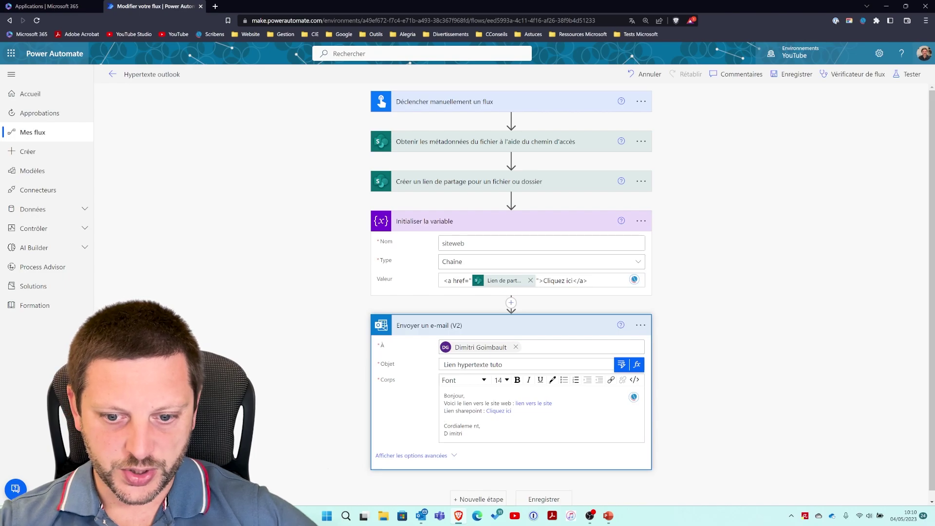
{"action": "left_click", "coordinate": [511, 411]}
{"action": "key", "text": "BackSpace"}
{"action": "key", "text": "BackSpace"}
{"action": "key", "text": "BackSpace"}
{"action": "key", "text": "BackSpace"}
{"action": "key", "text": "BackSpace"}
{"action": "key", "text": "BackSpace"}
{"action": "key", "text": "BackSpace"}
{"action": "key", "text": "BackSpace"}
{"action": "key", "text": "BackSpace"}
{"action": "key", "text": "BackSpace"}
{"action": "key", "text": "BackSpace"}
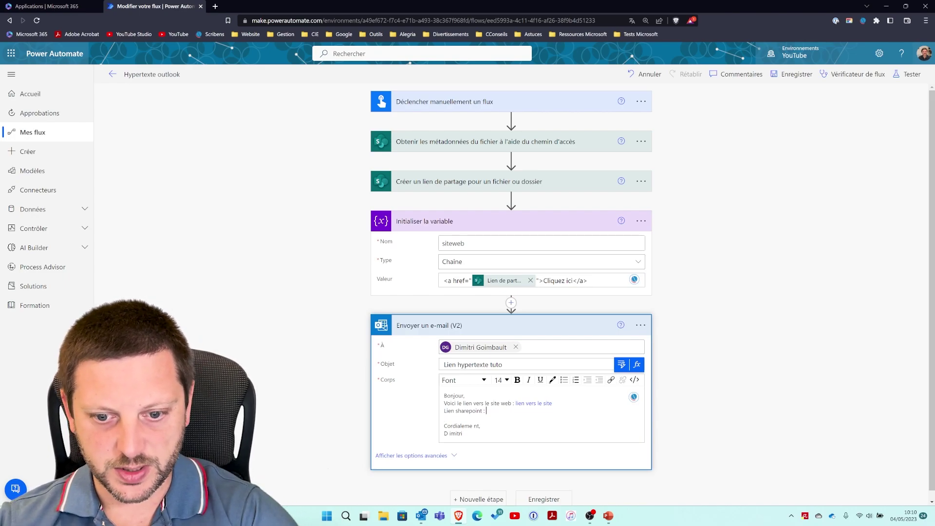
{"action": "left_click", "coordinate": [621, 365]}
{"action": "left_click", "coordinate": [703, 243]}
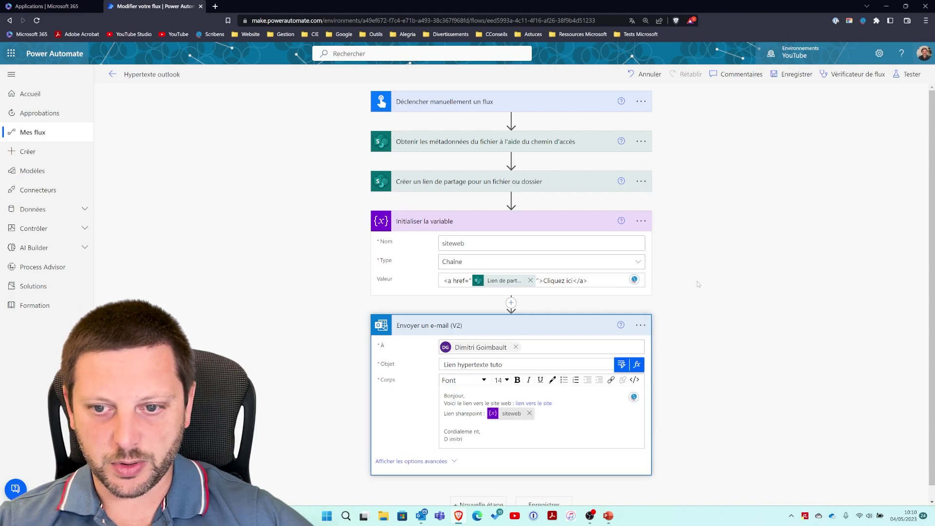
Save the flow and run a manual test with the HTML link variable in the e-mail.
{"action": "left_click", "coordinate": [793, 74]}
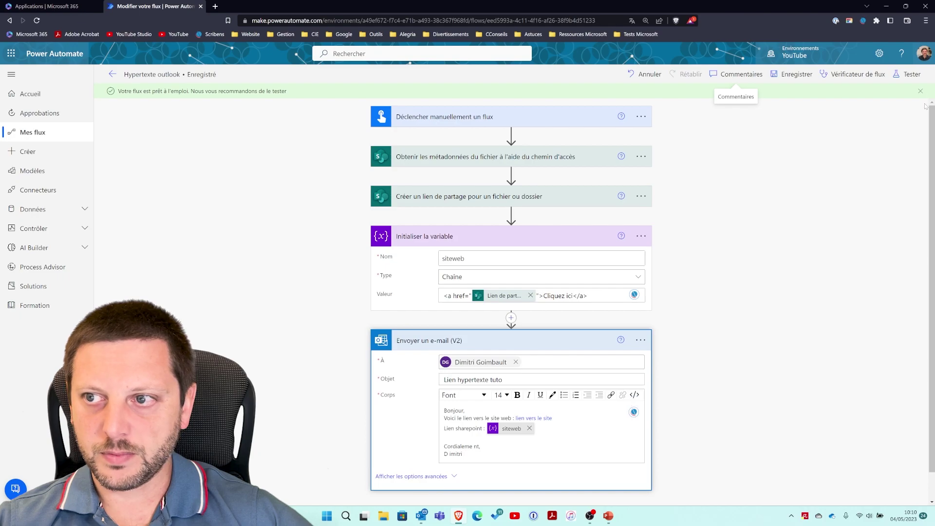
{"action": "left_click", "coordinate": [908, 74]}
{"action": "left_click", "coordinate": [808, 488]}
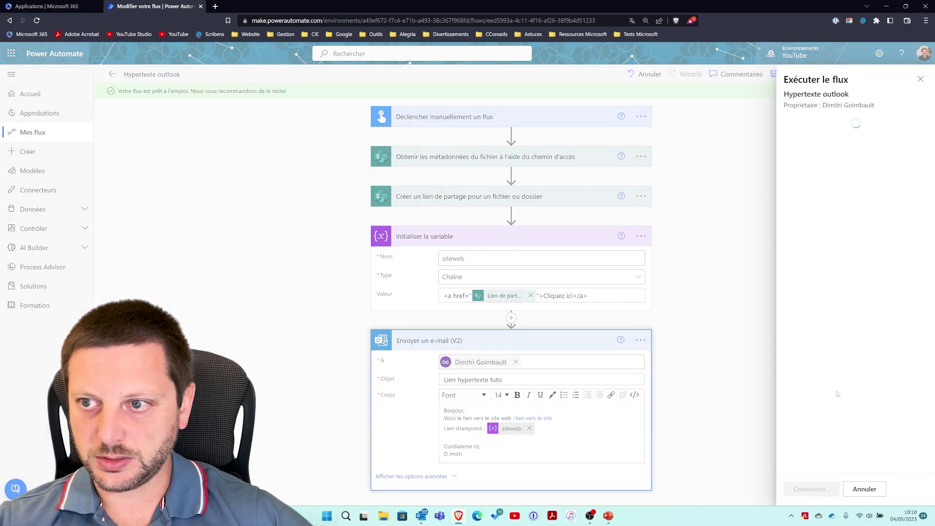
{"action": "left_click", "coordinate": [830, 488]}
{"action": "left_click", "coordinate": [821, 489]}
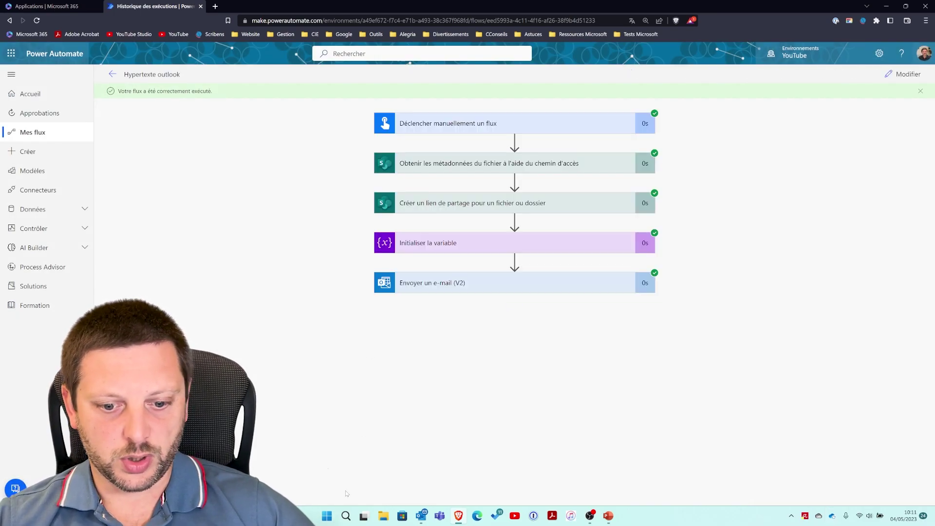
Switch to Outlook, try the "Cliquez ici" link in the newest "Lien hypertexte tuto" e-mail, close the Word document, and recheck the e-mail.
{"action": "key", "text": "alt+Tab"}
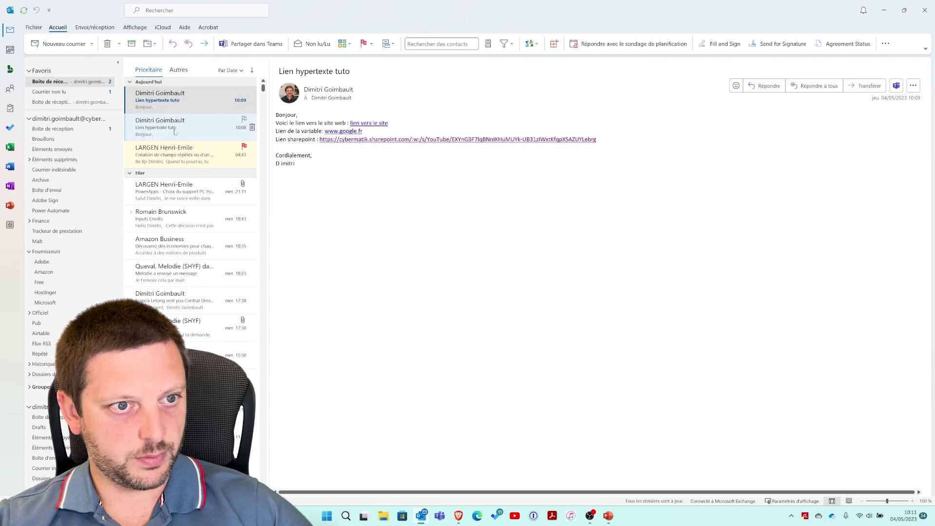
{"action": "left_click", "coordinate": [178, 105]}
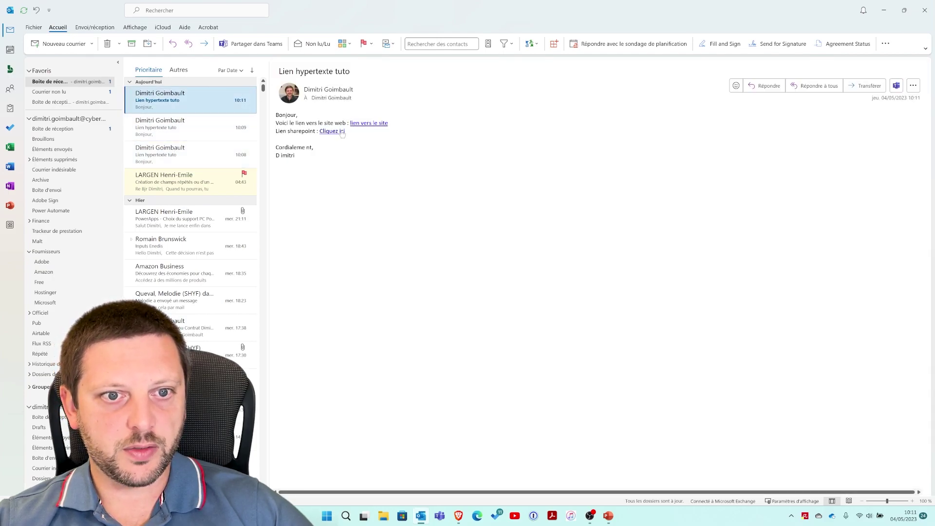
{"action": "left_click", "coordinate": [341, 131]}
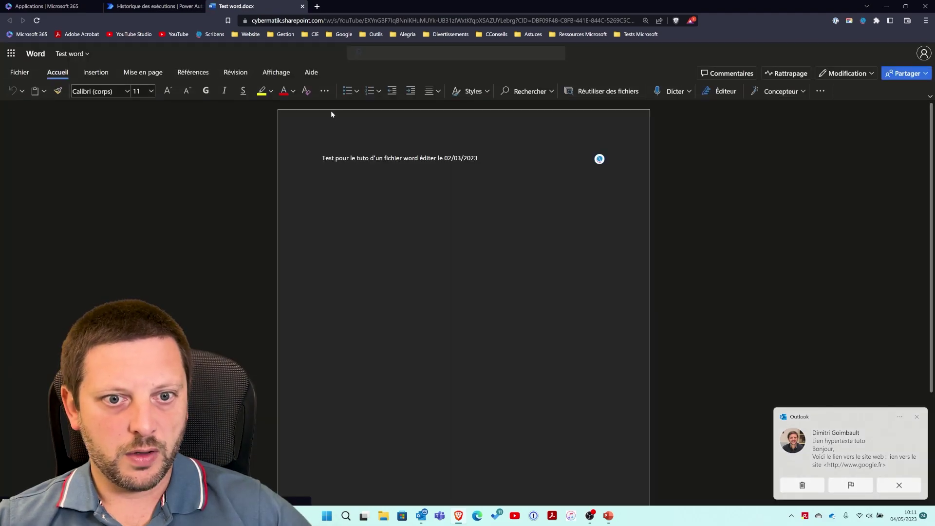
{"action": "key", "text": "ctrl+w"}
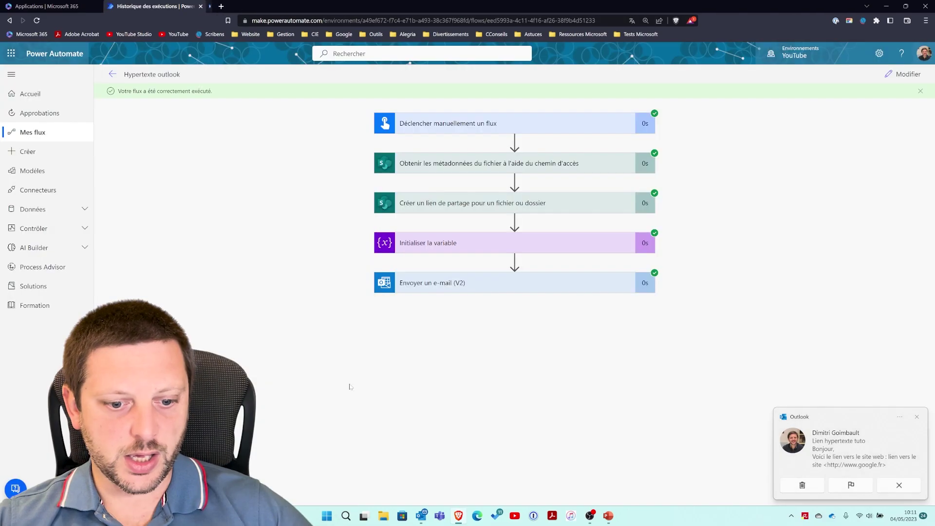
{"action": "left_click", "coordinate": [421, 515]}
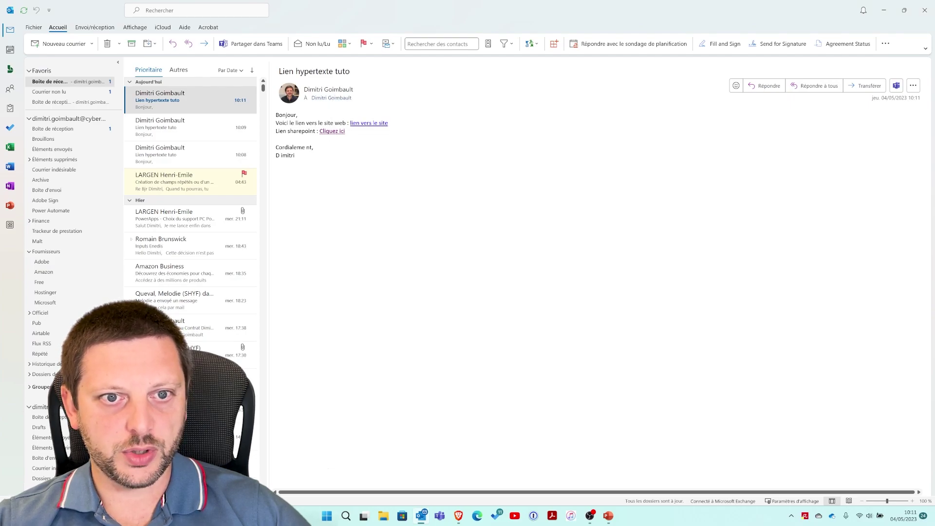
{"action": "left_click", "coordinate": [421, 515]}
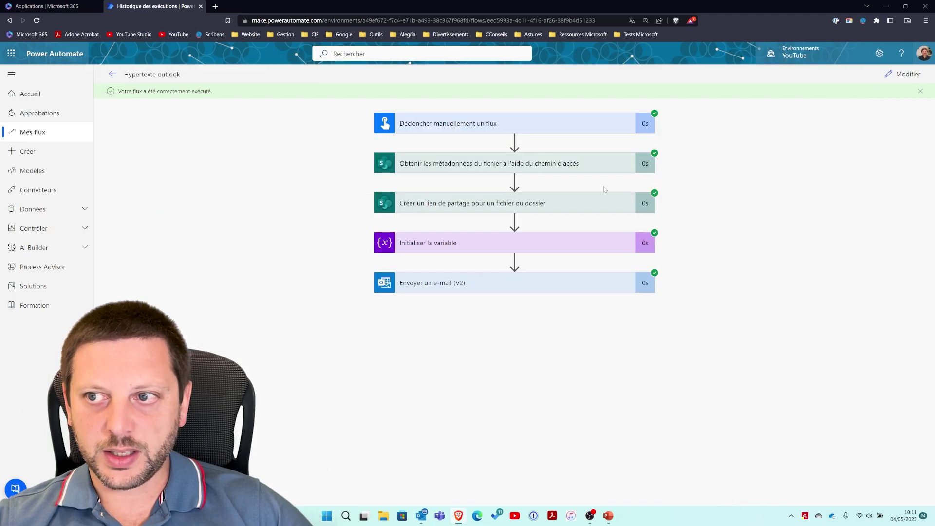
Reopen the flow for editing and display the HTML code of the e-mail body in Envoyer un e-mail (V2).
{"action": "left_click", "coordinate": [904, 74]}
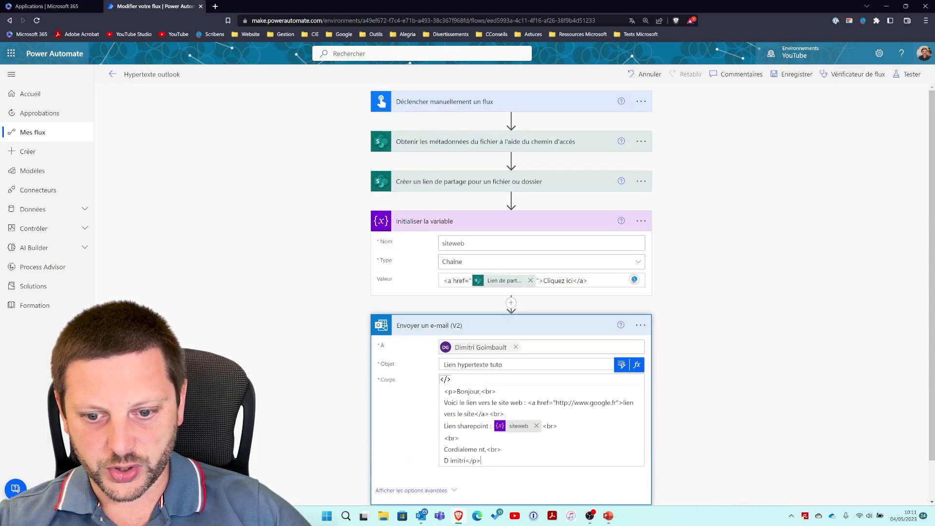
{"action": "left_click_drag", "start_coordinate": [555, 403], "coordinate": [616, 404]}
{"action": "left_click", "coordinate": [445, 380]}
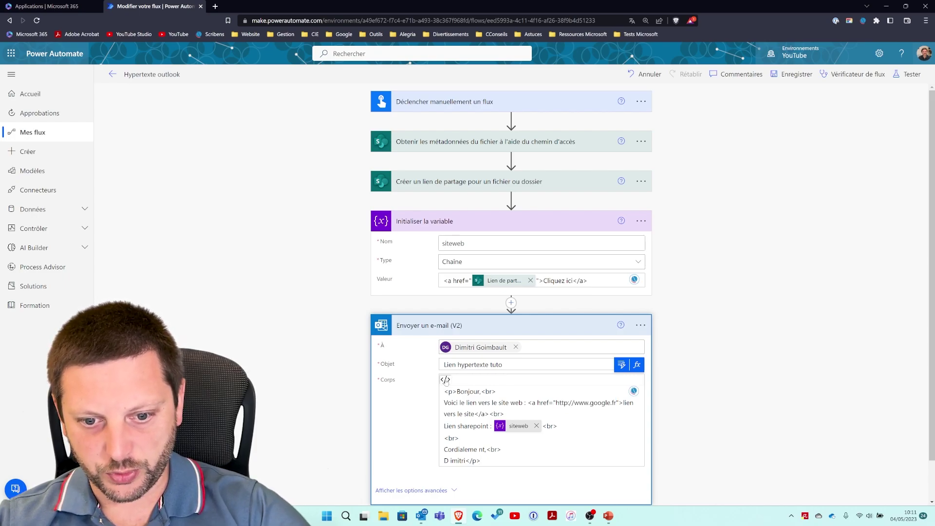
{"action": "left_click", "coordinate": [633, 379]}
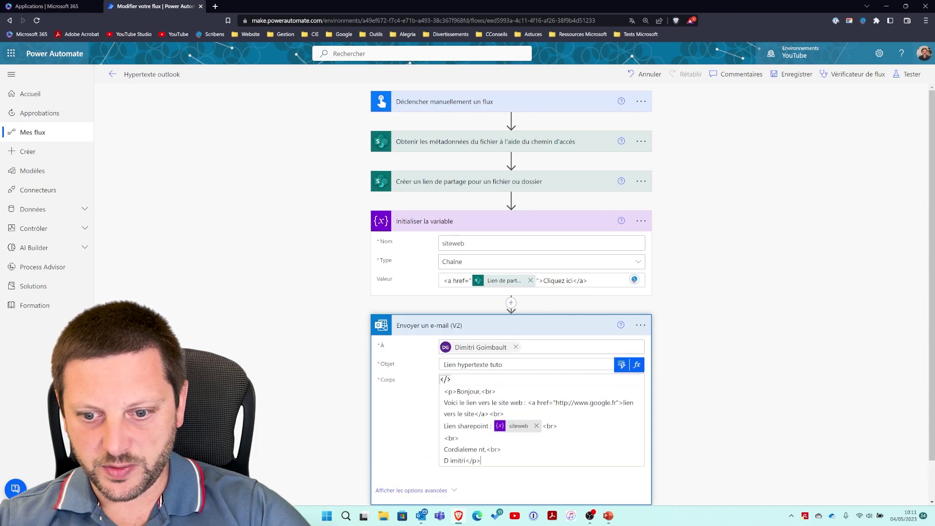
{"action": "left_click_drag", "start_coordinate": [555, 403], "coordinate": [616, 403]}
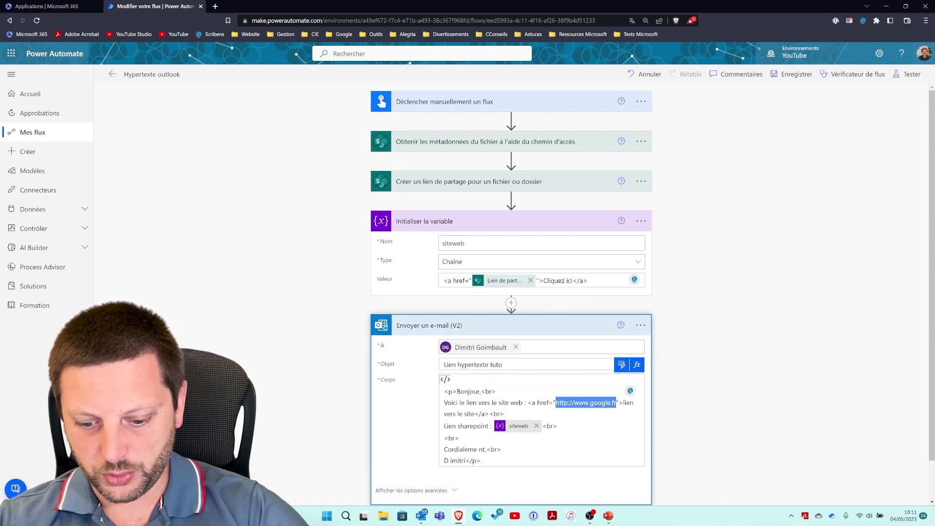
{"action": "key", "text": "BackSpace"}
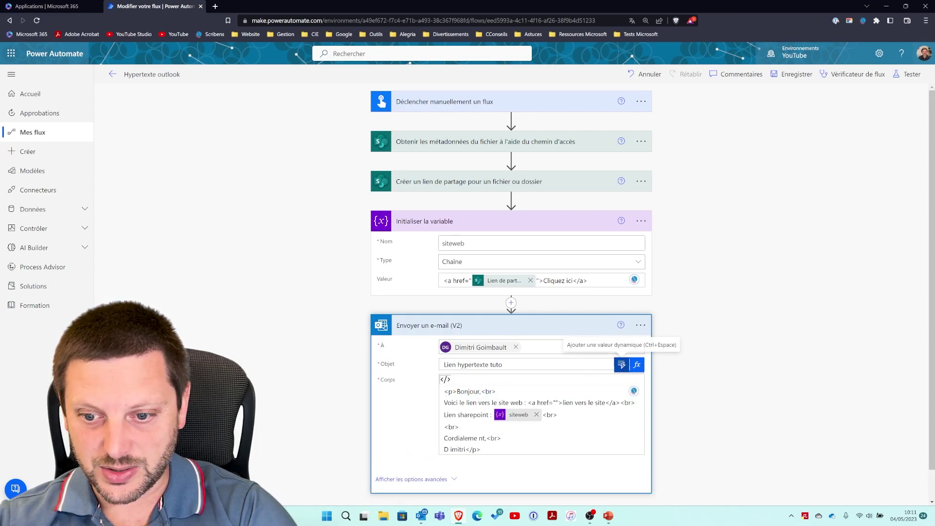
{"action": "left_click", "coordinate": [621, 364]}
{"action": "left_click", "coordinate": [713, 298]}
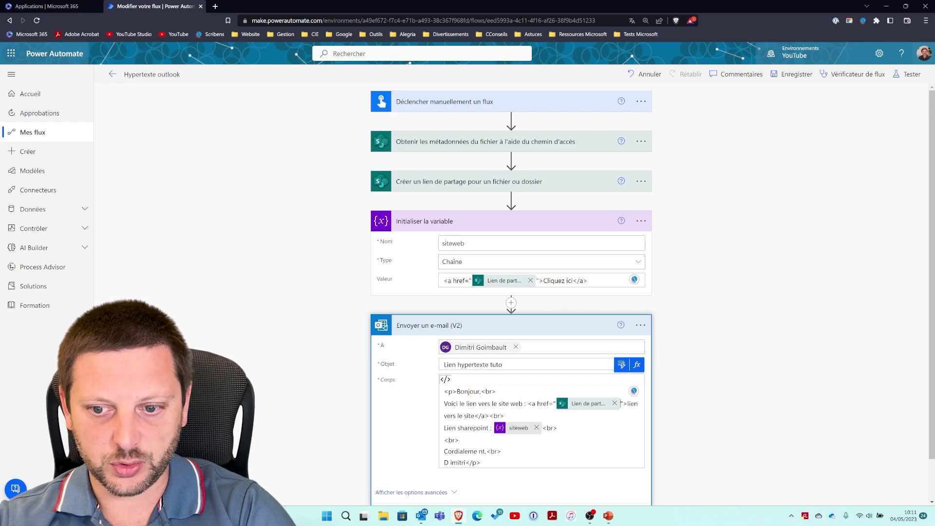
{"action": "left_click", "coordinate": [445, 379]}
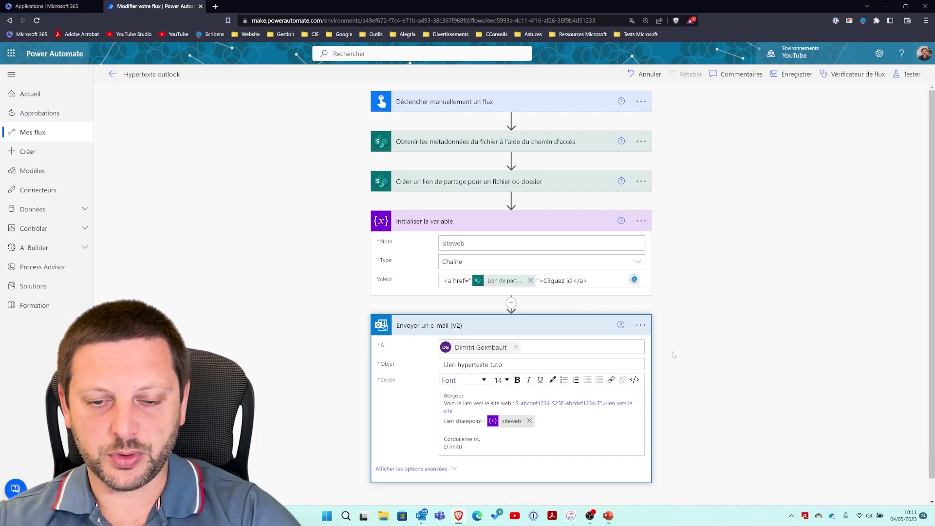